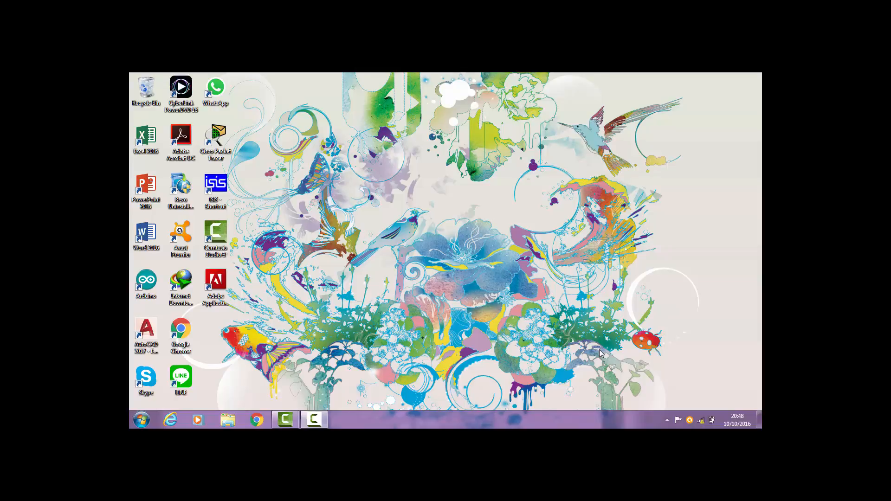
- Refresh the desktop, then launch Cisco Packet Tracer and maximize its window
{"action": "right_click", "coordinate": [437, 158]}
{"action": "left_click", "coordinate": [492, 185]}
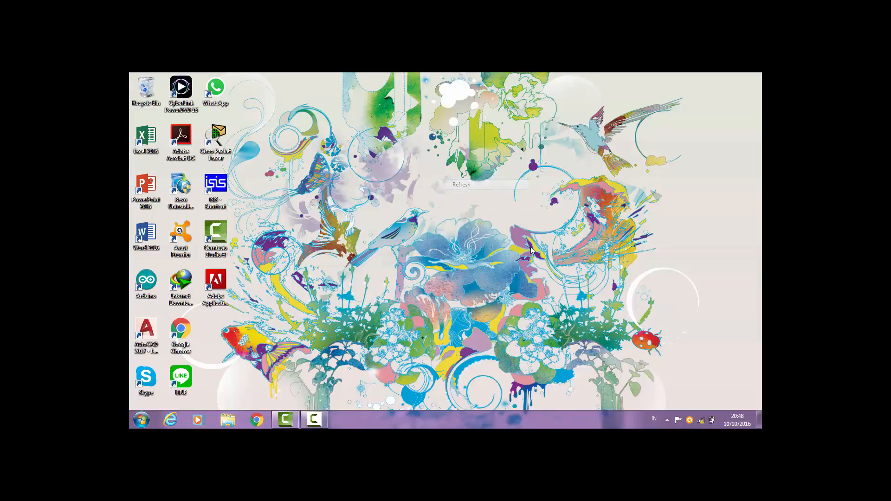
{"action": "double_click", "coordinate": [228, 144]}
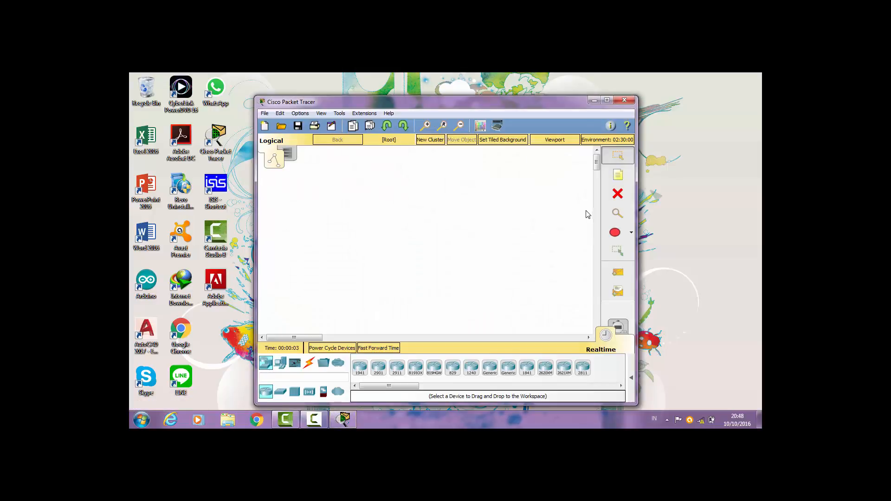
{"action": "left_click", "coordinate": [608, 100]}
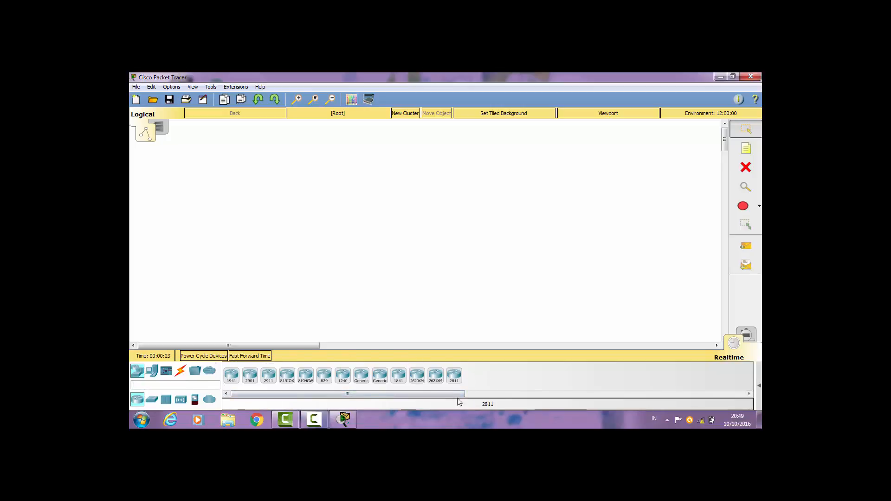
- Place an 1841 router in the logical workspace and open its IOS command line interface
{"action": "left_click", "coordinate": [398, 383]}
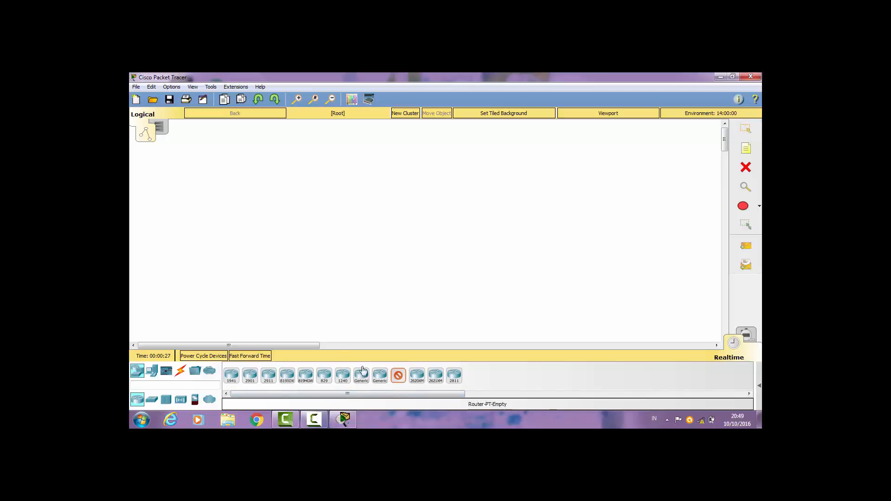
{"action": "left_click", "coordinate": [318, 187]}
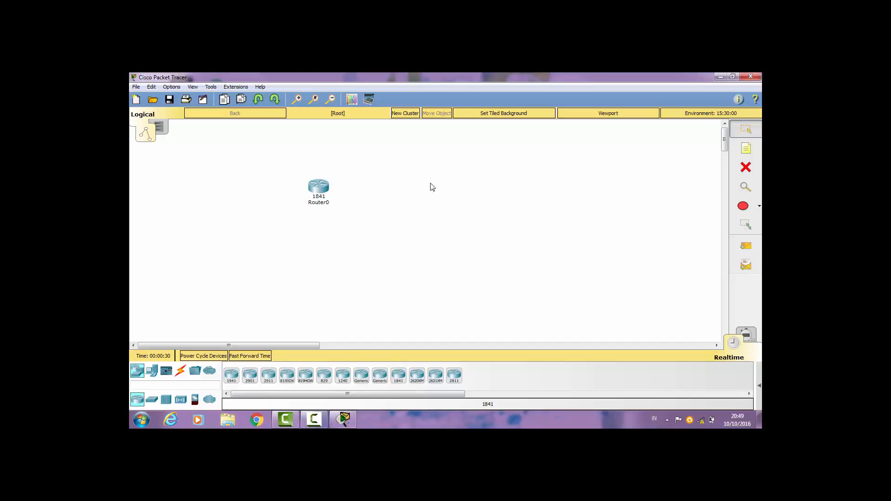
{"action": "left_click", "coordinate": [318, 188]}
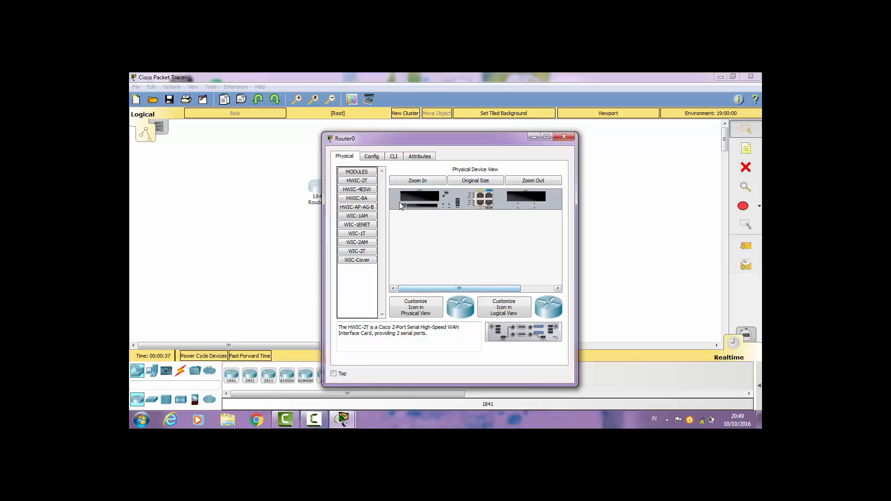
{"action": "left_click", "coordinate": [394, 157]}
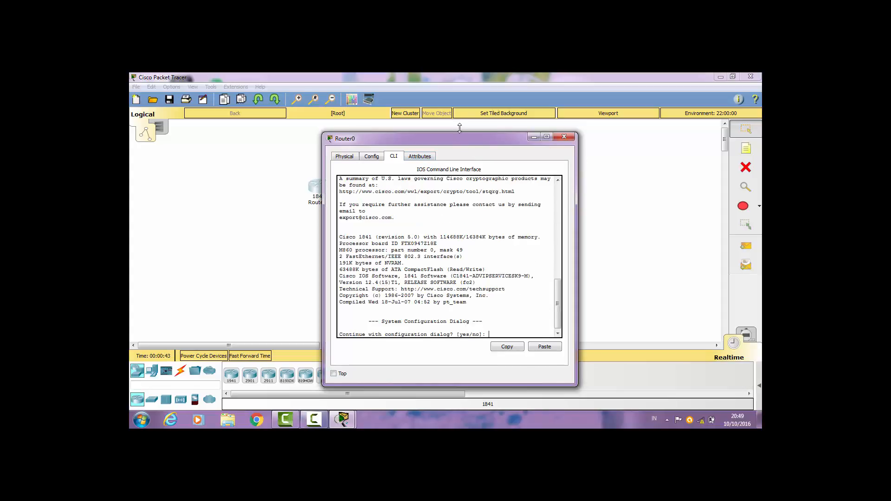
- Enlarge the router's configuration window so that more of the command line output fits
{"action": "left_click_drag", "start_coordinate": [459, 129], "coordinate": [462, 83]}
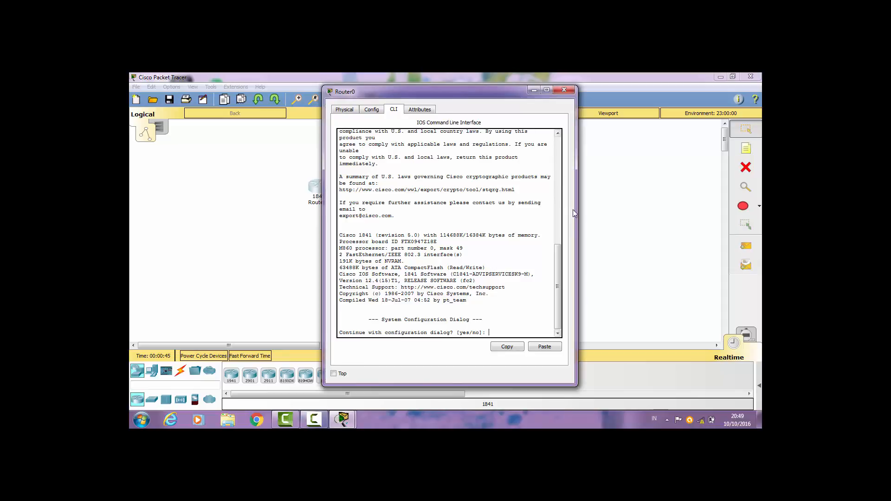
{"action": "left_click_drag", "start_coordinate": [575, 213], "coordinate": [647, 214]}
{"action": "left_click_drag", "start_coordinate": [324, 228], "coordinate": [259, 225]}
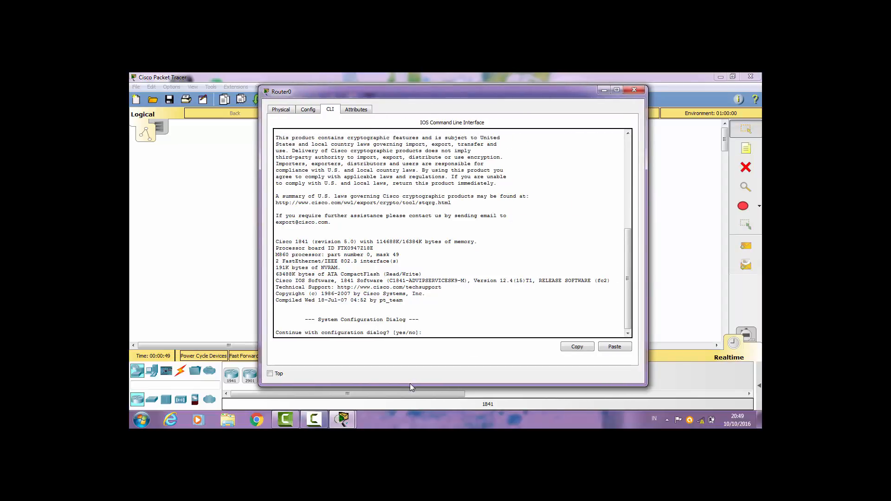
{"action": "left_click_drag", "start_coordinate": [410, 384], "coordinate": [413, 396]}
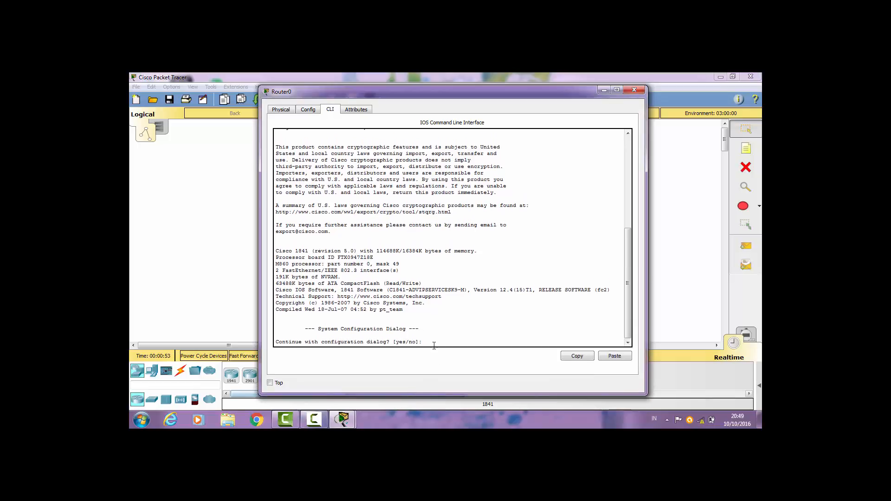
- Answer no to the initial configuration dialog and start the router's command session
{"action": "type", "text": "no"}
{"action": "key", "text": "Return"}
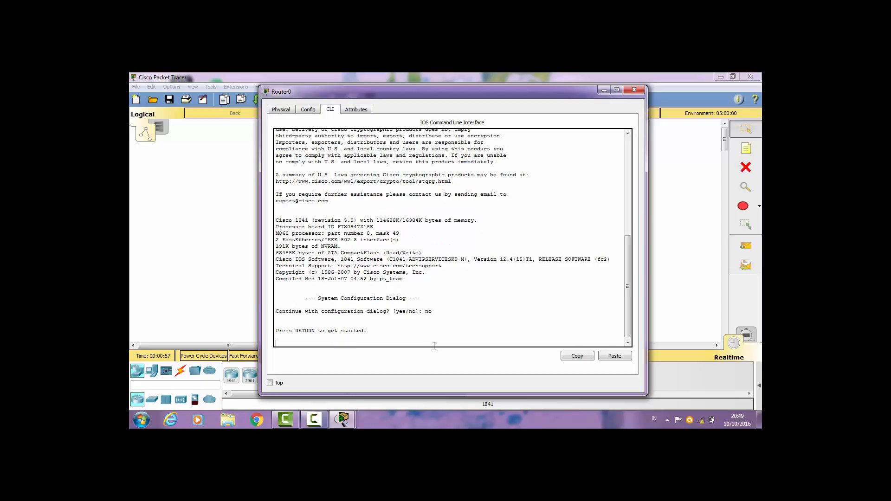
{"action": "key", "text": "Return"}
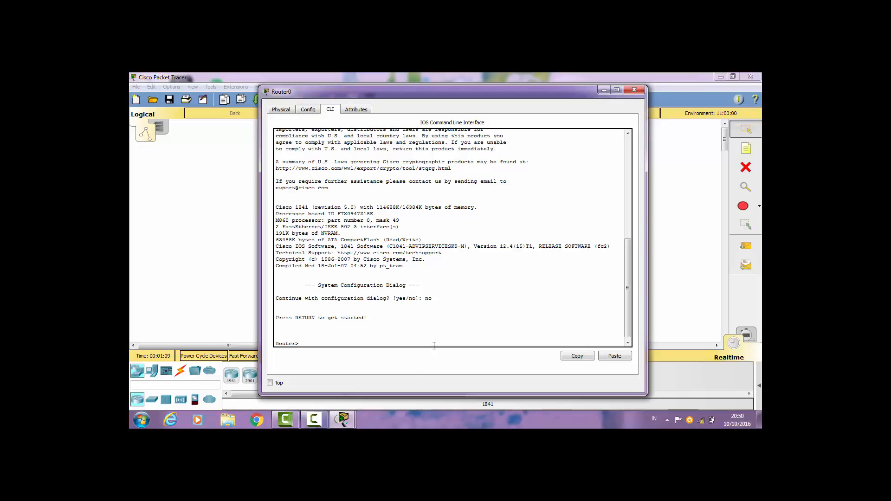
- Enter privileged EXEC mode with enable and global configuration mode with configure terminal
{"action": "type", "text": "enable"}
{"action": "key", "text": "Return"}
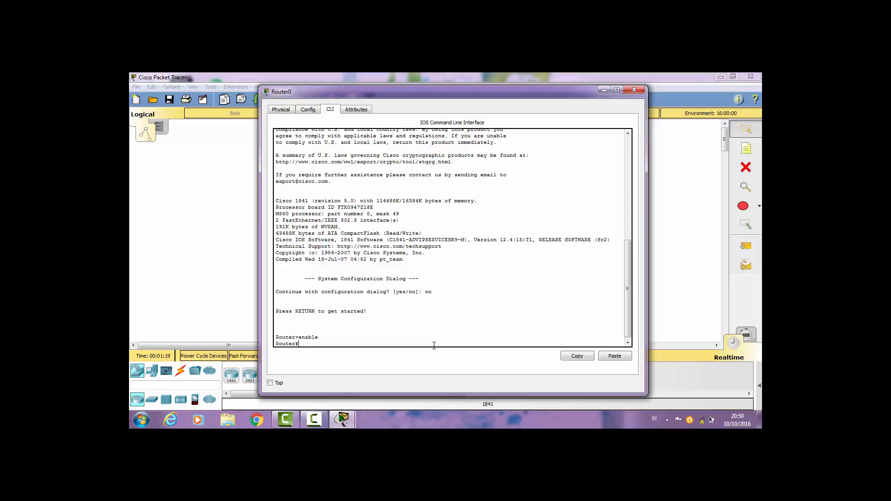
{"action": "type", "text": "configure terminal"}
{"action": "key", "text": "Return"}
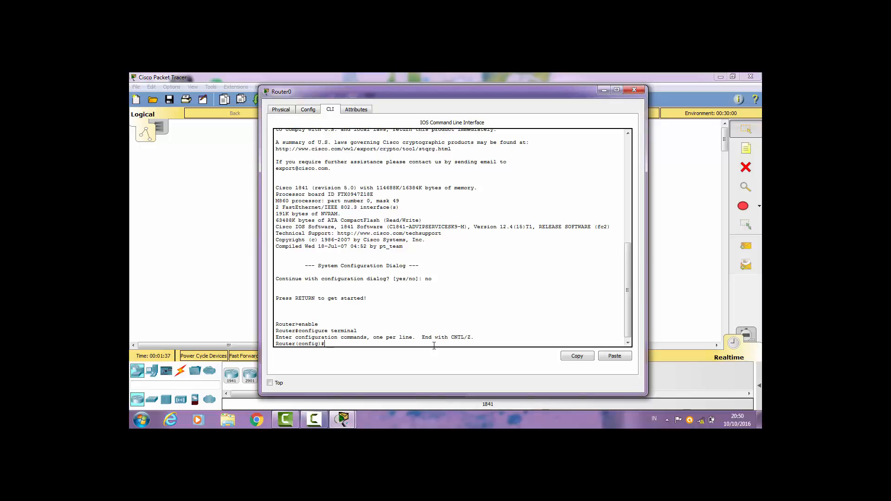
- Set the router's hostname to ElektroBudiLuhur
{"action": "type", "text": "hostname"}
{"action": "type", "text": "ElektroBUdi"}
{"action": "key", "text": "BackSpace"}
{"action": "key", "text": "BackSpace"}
{"action": "key", "text": "BackSpace"}
{"action": "type", "text": "udiLuhur"}
{"action": "key", "text": "Return"}
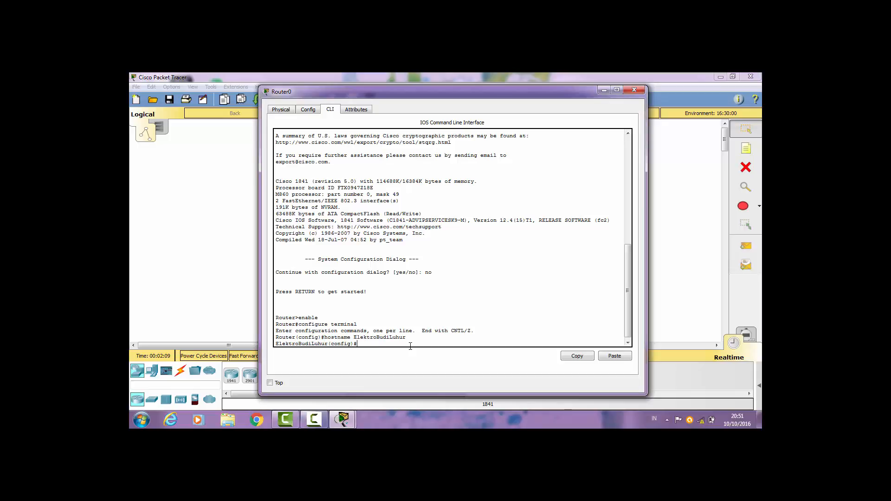
- Configure line console 0 with a console password and require login on it
{"action": "type", "text": "line"}
{"action": "type", "text": " console"}
{"action": "type", "text": " 0"}
{"action": "type", "text": "e"}
{"action": "key", "text": "Return"}
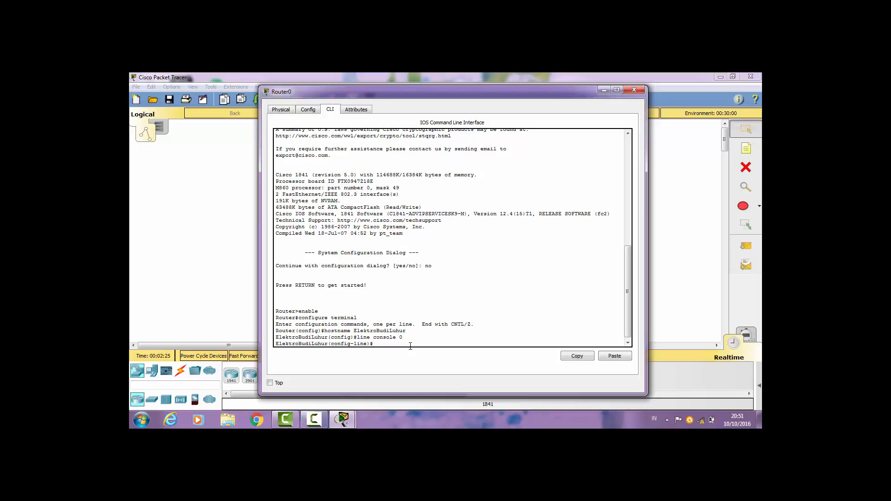
{"action": "type", "text": "password cisco"}
{"action": "key", "text": "Return"}
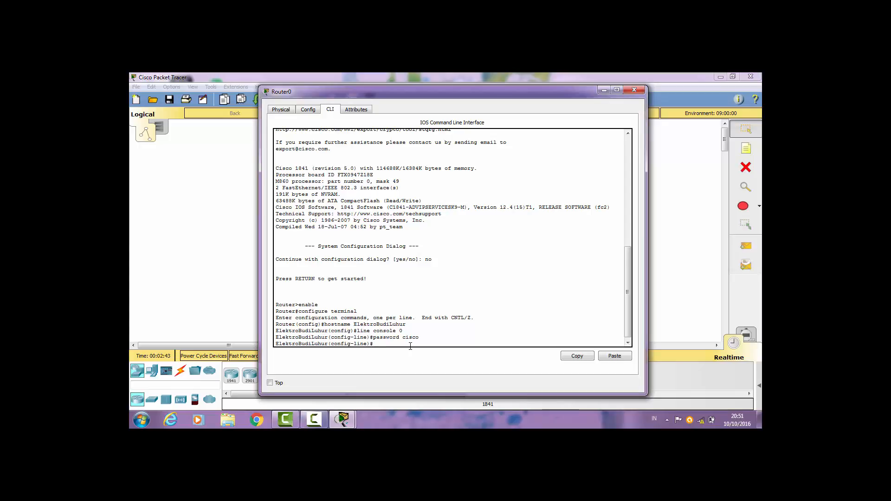
{"action": "type", "text": "l"}
{"action": "type", "text": "gin"}
{"action": "key", "text": "Return"}
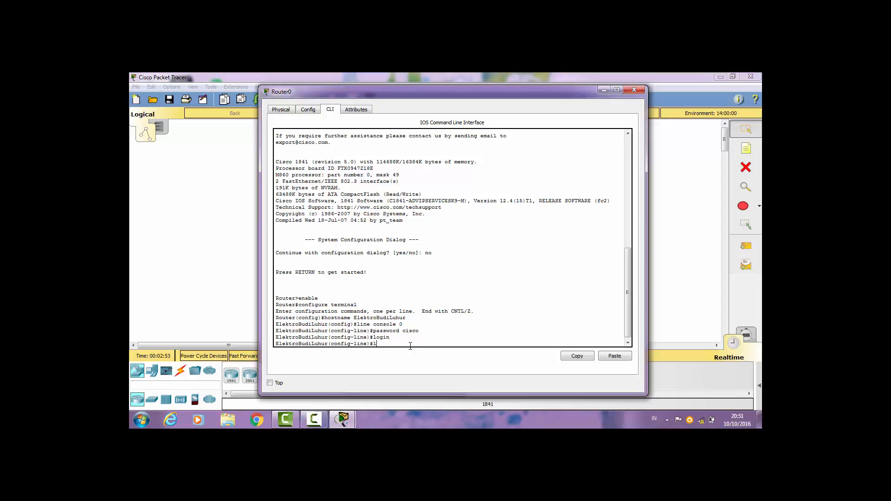
- Configure line vty 0 4 with a remote access password and require login on it
{"action": "type", "text": "line vty 0"}
{"action": "type", "text": "4"}
{"action": "left_click_drag", "start_coordinate": [402, 331], "coordinate": [423, 332]}
{"action": "left_click", "coordinate": [426, 343]}
{"action": "key", "text": "Return"}
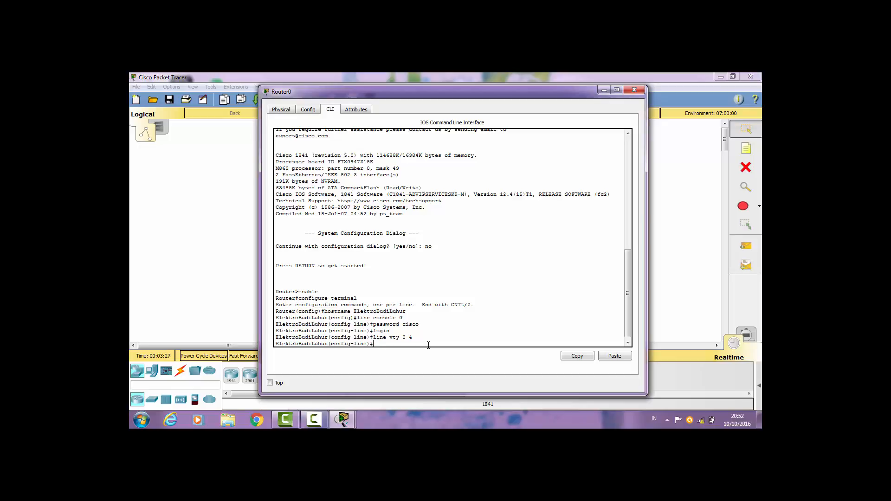
{"action": "type", "text": "password cisco"}
{"action": "key", "text": "Return"}
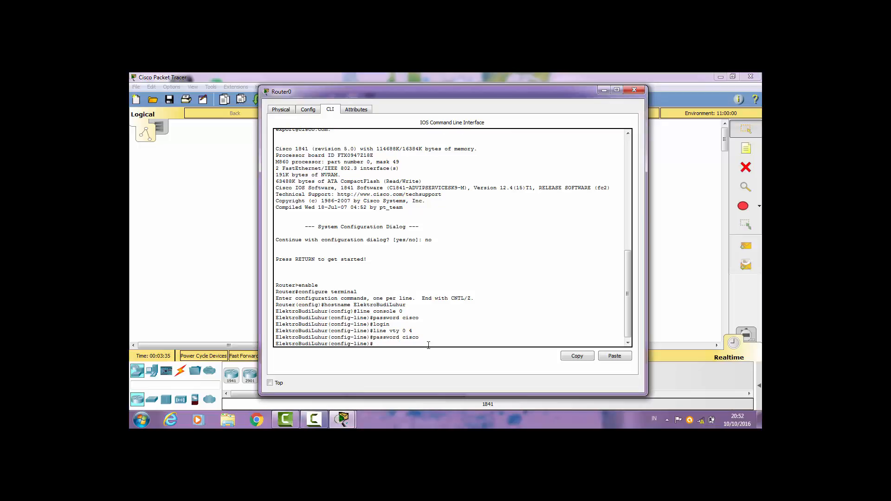
{"action": "type", "text": "login"}
{"action": "key", "text": "Return"}
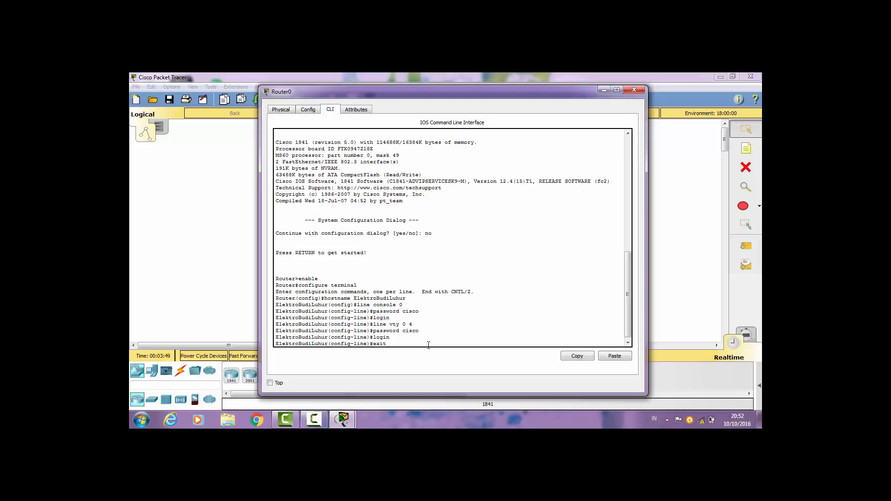
- Exit line and global configuration modes and return to user EXEC mode with disable
{"action": "key", "text": "Return"}
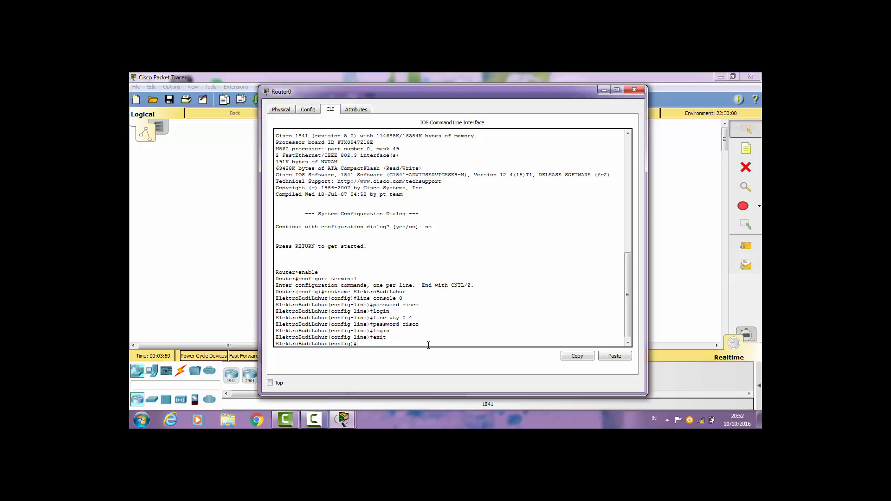
{"action": "type", "text": "xit"}
{"action": "key", "text": "Return"}
{"action": "key", "text": "Return"}
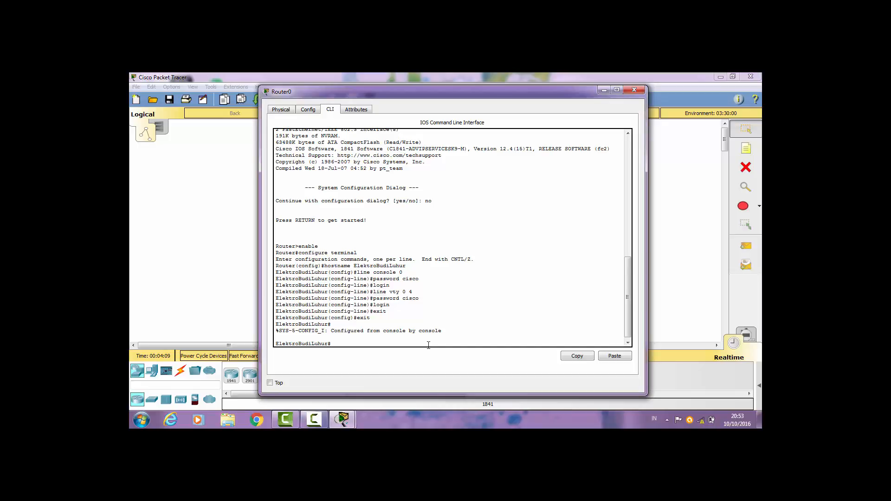
{"action": "type", "text": "disable"}
{"action": "key", "text": "Return"}
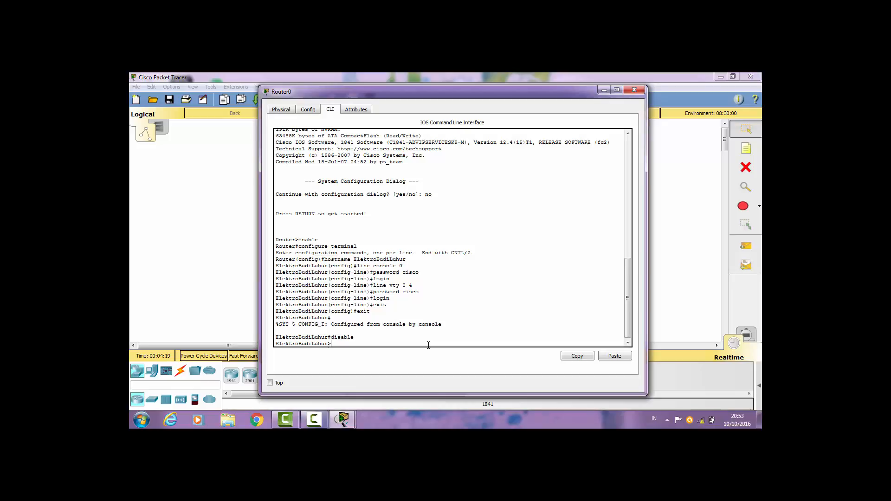
- Log out of the router's console session and log back in with the console password
{"action": "type", "text": "exit"}
{"action": "key", "text": "Return"}
{"action": "key", "text": "Return"}
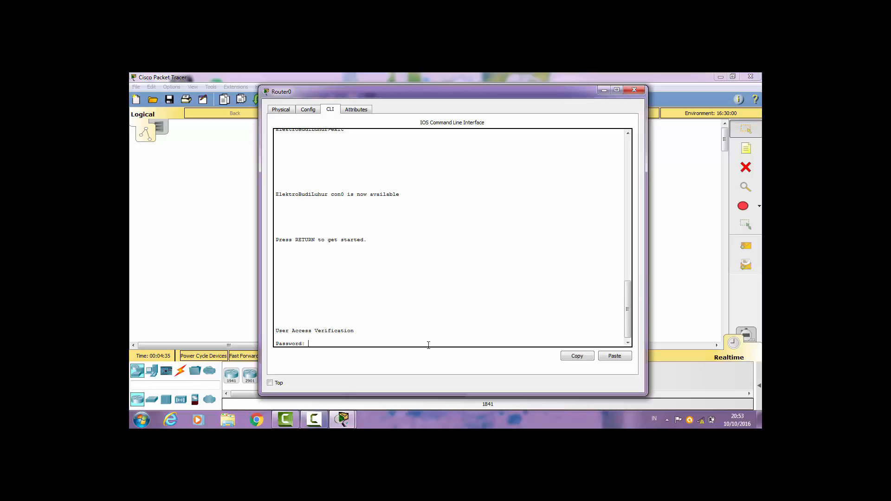
{"action": "key", "text": "Return"}
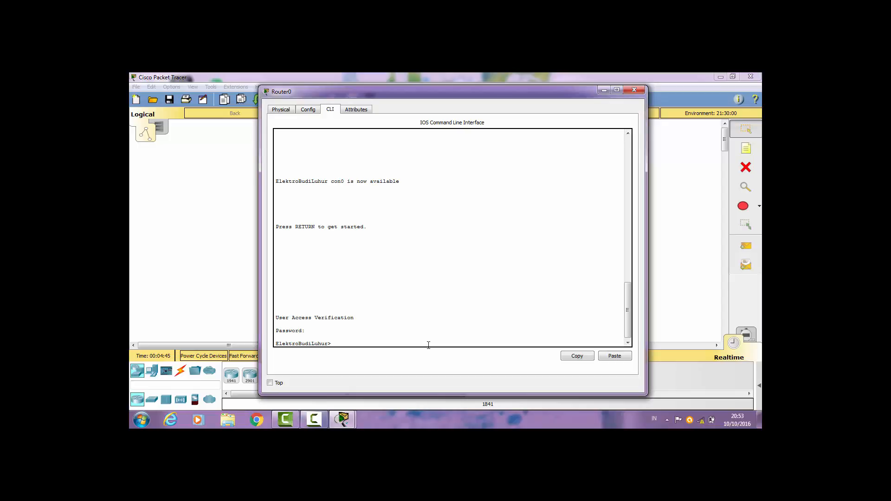
- Return to global configuration mode and set the privileged mode password with the enable password command
{"action": "type", "text": "enable"}
{"action": "key", "text": "Return"}
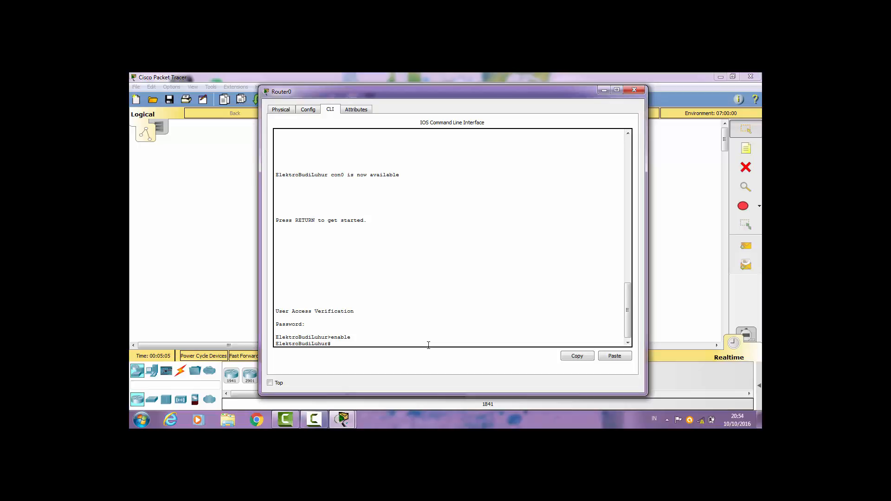
{"action": "type", "text": "configure terminal"}
{"action": "key", "text": "Return"}
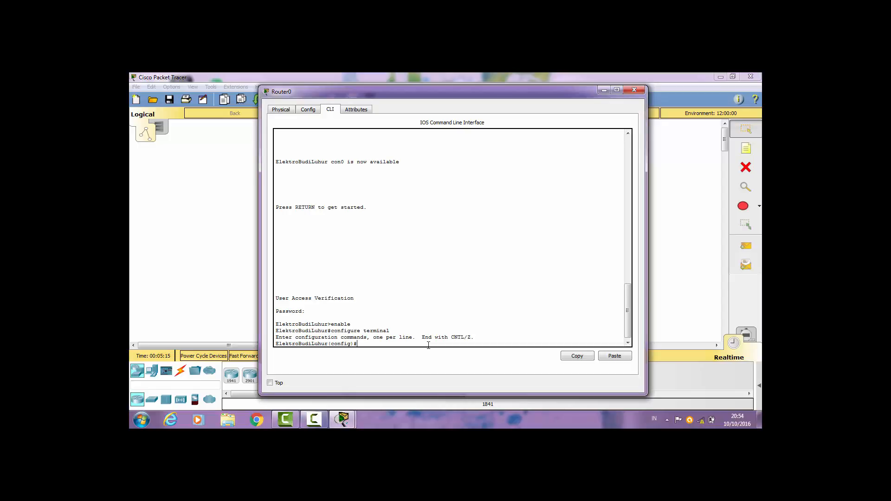
{"action": "type", "text": "enable pas"}
{"action": "type", "text": "sword class"}
{"action": "key", "text": "Return"}
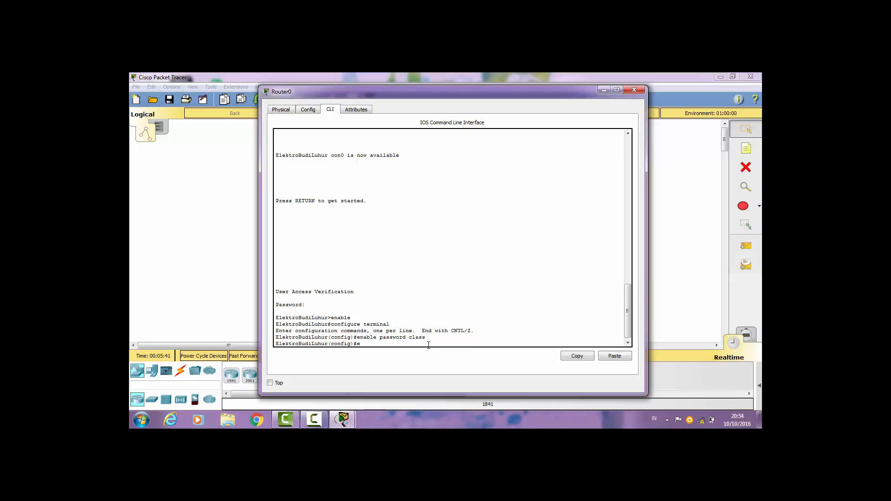
- Exit global configuration mode and drop from privileged mode to user mode with disable
{"action": "type", "text": "t"}
{"action": "key", "text": "Return"}
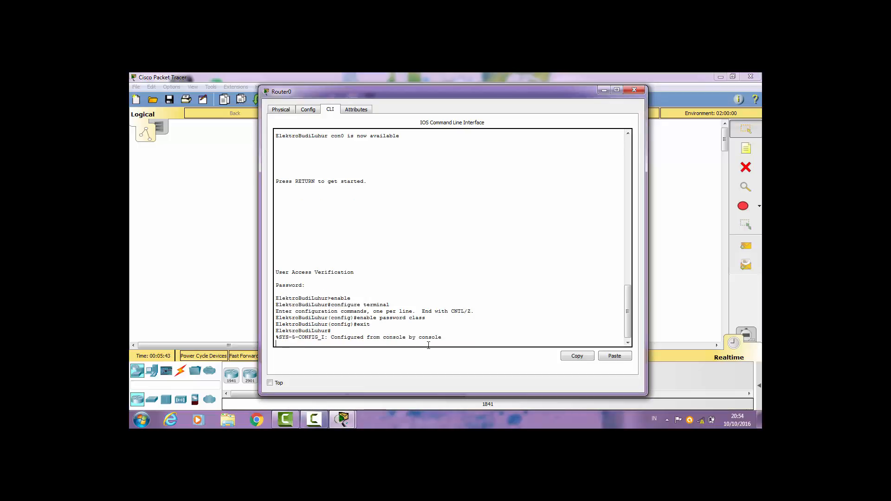
{"action": "key", "text": "Return"}
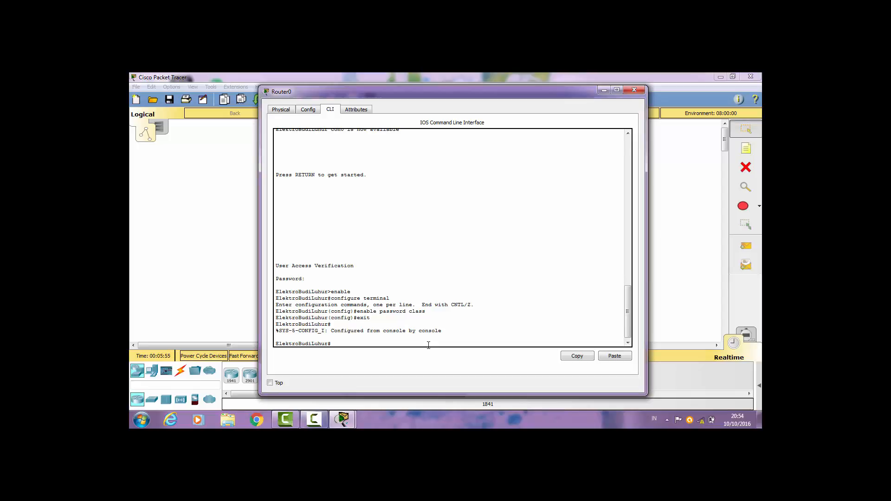
{"action": "type", "text": "disable"}
{"action": "key", "text": "Return"}
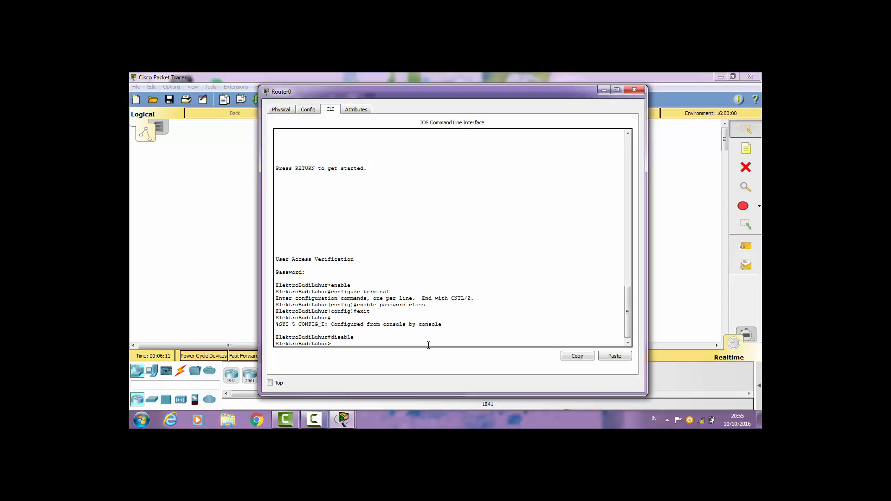
- Re-enter privileged EXEC mode with enable, supplying the enable password when asked
{"action": "type", "text": "enable"}
{"action": "key", "text": "Return"}
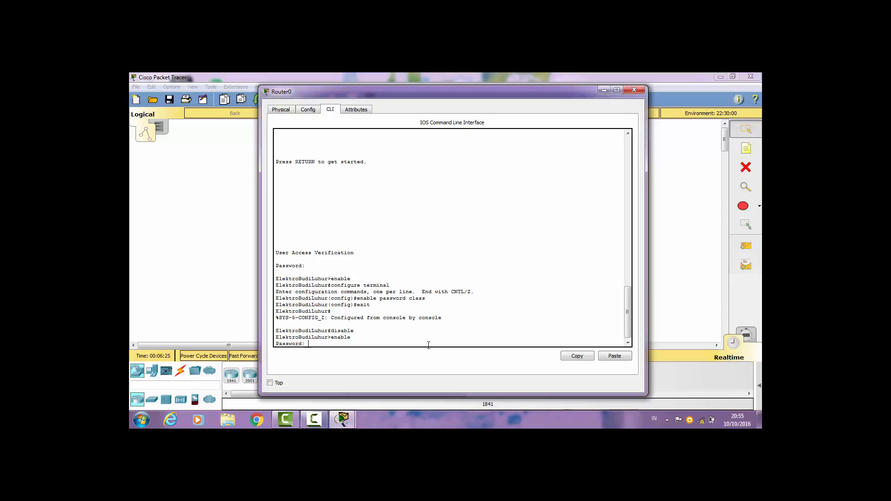
{"action": "key", "text": "Return"}
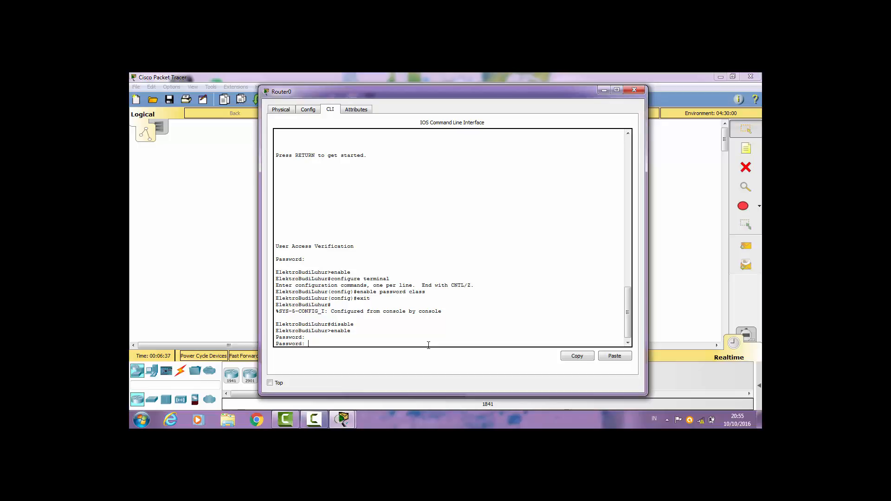
{"action": "key", "text": "Return"}
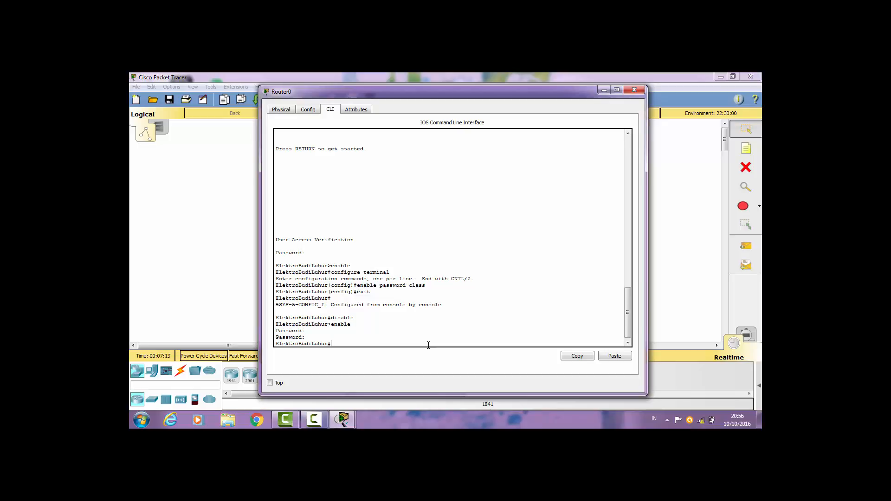
- Display the running configuration with show running-config and page through it to the end
{"action": "type", "text": "w runnin"}
{"action": "key", "text": "BackSpace"}
{"action": "key", "text": "BackSpace"}
{"action": "key", "text": "BackSpace"}
{"action": "type", "text": "-config"}
{"action": "key", "text": "Return"}
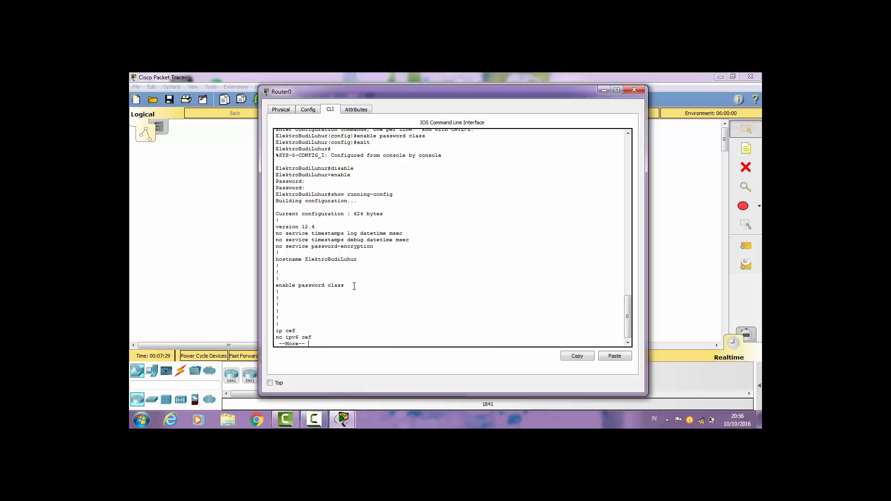
{"action": "key", "text": "Return"}
{"action": "key", "text": "Return"}
{"action": "key", "text": "Return"}
{"action": "key", "text": "Return"}
{"action": "key", "text": "Return"}
{"action": "key", "text": "Return"}
{"action": "key", "text": "Return"}
{"action": "key", "text": "Return"}
{"action": "key", "text": "Return"}
{"action": "key", "text": "Return"}
{"action": "key", "text": "Return"}
{"action": "key", "text": "Return"}
{"action": "key", "text": "Return"}
{"action": "key", "text": "Return"}
{"action": "key", "text": "Return"}
{"action": "key", "text": "Return"}
{"action": "key", "text": "Return"}
{"action": "key", "text": "Return"}
{"action": "key", "text": "Return"}
{"action": "key", "text": "Return"}
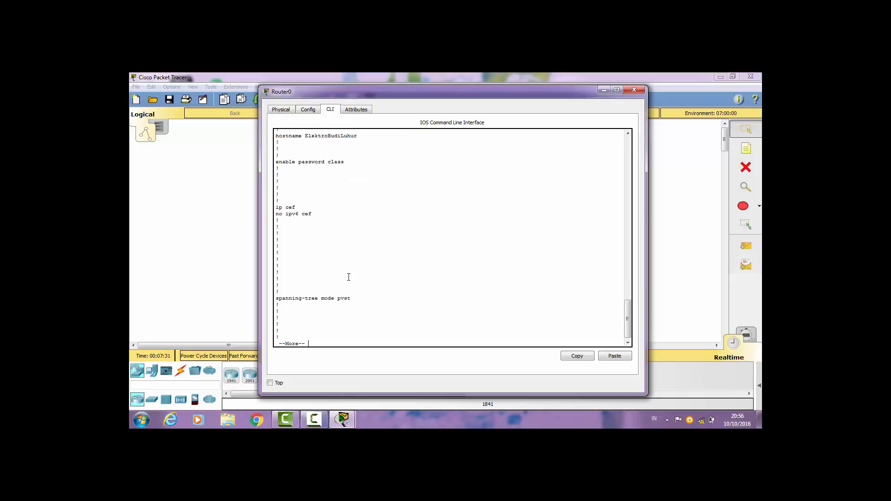
{"action": "key", "text": "Return"}
{"action": "key", "text": "Return"}
{"action": "key", "text": "Return"}
{"action": "key", "text": "Return"}
{"action": "key", "text": "Return"}
{"action": "key", "text": "Return"}
{"action": "key", "text": "Return"}
{"action": "key", "text": "Return"}
{"action": "key", "text": "Return"}
{"action": "key", "text": "Return"}
{"action": "key", "text": "Return"}
{"action": "key", "text": "Return"}
{"action": "key", "text": "Return"}
{"action": "key", "text": "Return"}
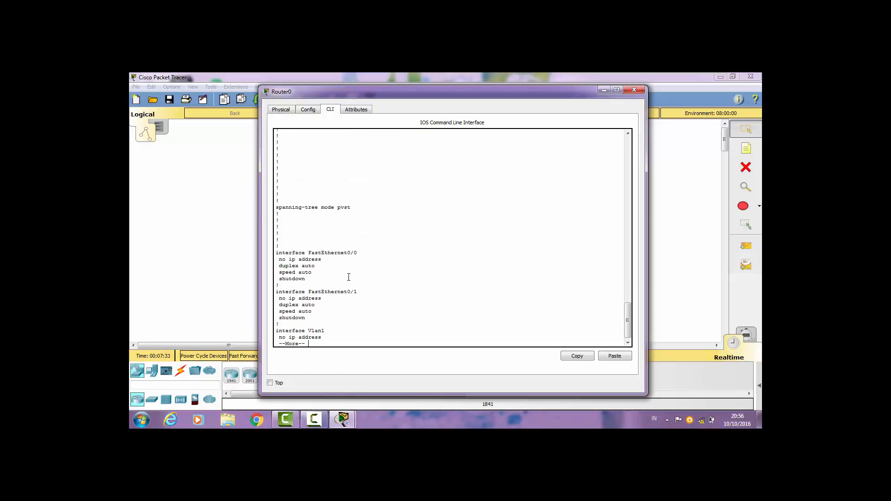
{"action": "key", "text": "Return"}
{"action": "key", "text": "Return"}
{"action": "key", "text": "Return"}
{"action": "key", "text": "Return"}
{"action": "key", "text": "Return"}
{"action": "key", "text": "Return"}
{"action": "key", "text": "Return"}
{"action": "key", "text": "Return"}
{"action": "key", "text": "Return"}
{"action": "key", "text": "Return"}
{"action": "key", "text": "Return"}
{"action": "key", "text": "Return"}
{"action": "key", "text": "Return"}
{"action": "key", "text": "Return"}
{"action": "key", "text": "Return"}
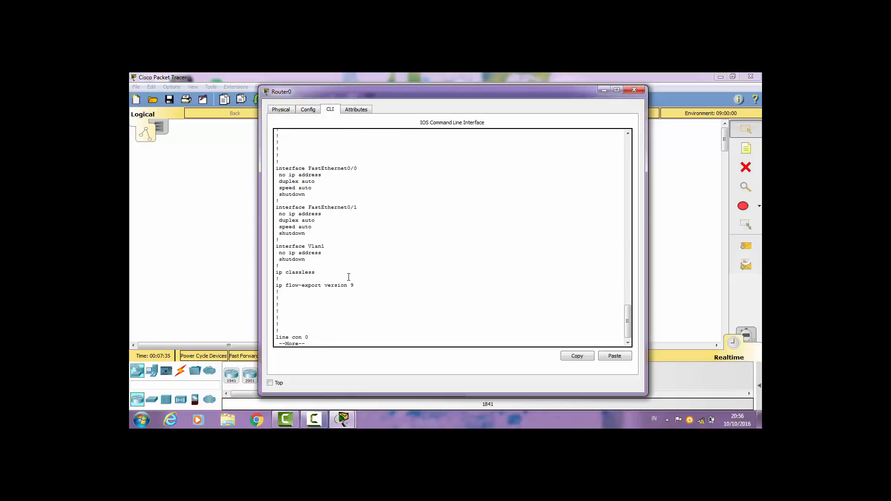
{"action": "key", "text": "Return"}
{"action": "key", "text": "Return"}
{"action": "key", "text": "Return"}
{"action": "key", "text": "Return"}
{"action": "key", "text": "Return"}
{"action": "key", "text": "Return"}
{"action": "key", "text": "Return"}
{"action": "key", "text": "Return"}
{"action": "key", "text": "Return"}
{"action": "key", "text": "Return"}
{"action": "key", "text": "Return"}
{"action": "key", "text": "Return"}
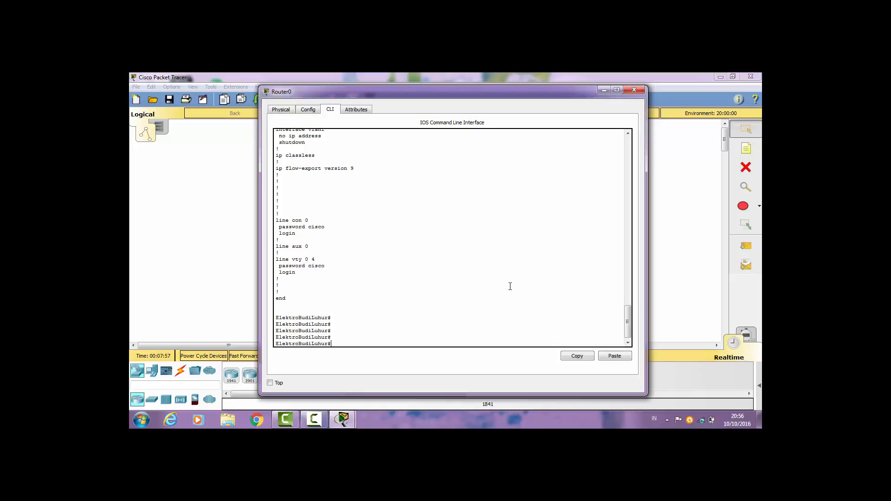
- Enter global configuration mode and set the encrypted privileged mode password with the enable secret command
{"action": "type", "text": "configure terminal"}
{"action": "key", "text": "Return"}
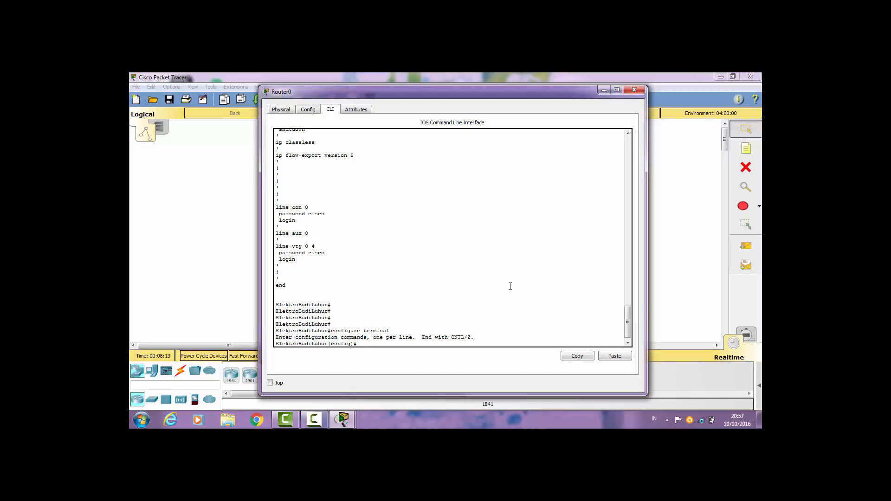
{"action": "type", "text": "able"}
{"action": "key", "text": "BackSpace"}
{"action": "key", "text": "BackSpace"}
{"action": "key", "text": "BackSpace"}
{"action": "type", "text": "nable secret"}
{"action": "type", "text": "class"}
{"action": "key", "text": "Return"}
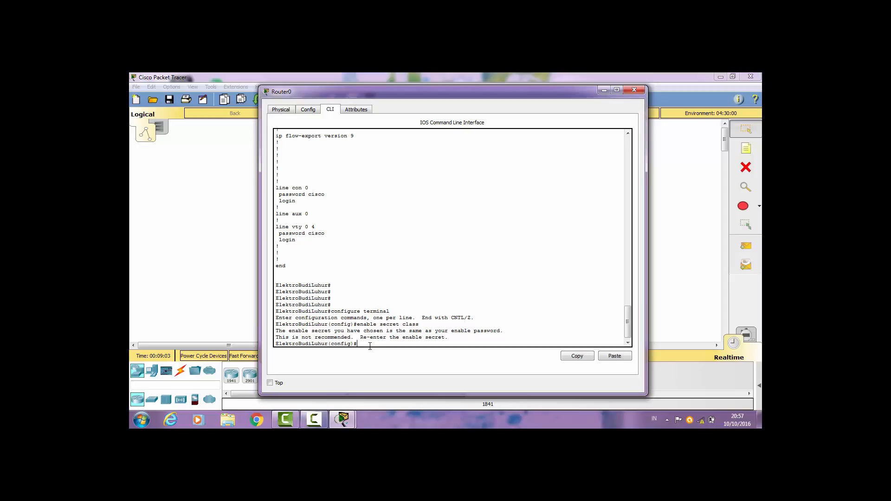
- Exit global configuration mode and examine the enable password entries using show running-config
{"action": "type", "text": "xit"}
{"action": "key", "text": "Return"}
{"action": "key", "text": "Return"}
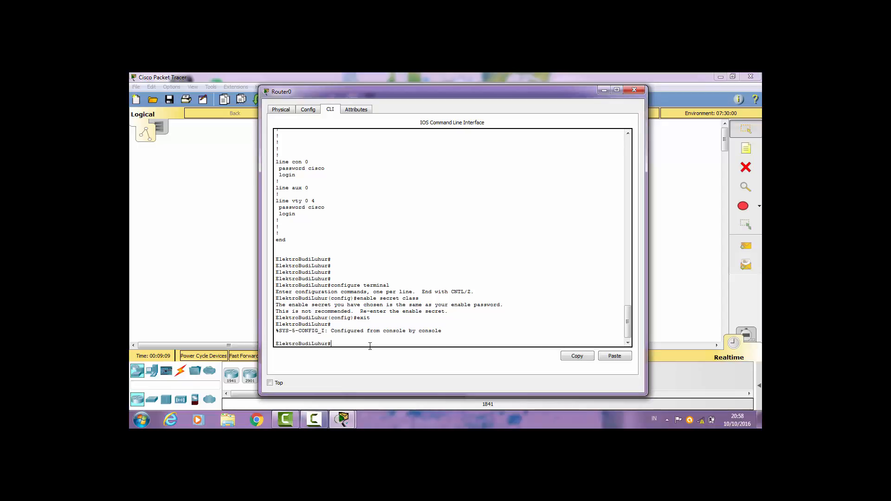
{"action": "type", "text": "show running-config"}
{"action": "key", "text": "Return"}
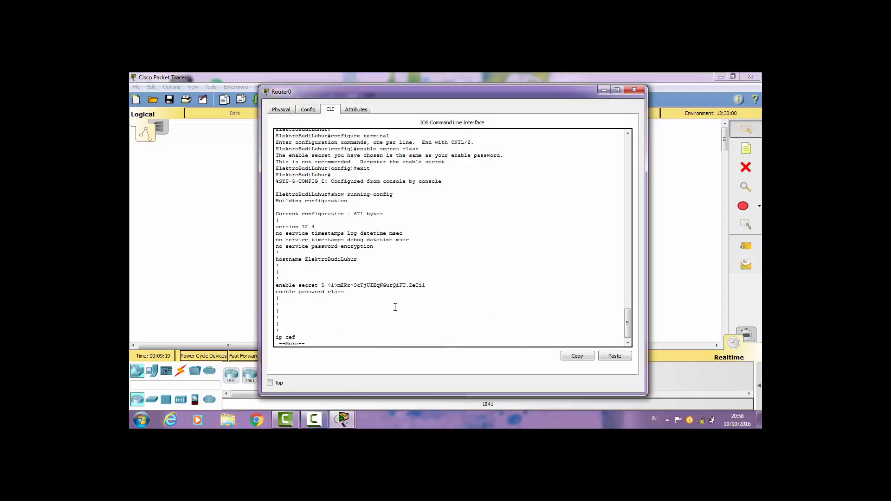
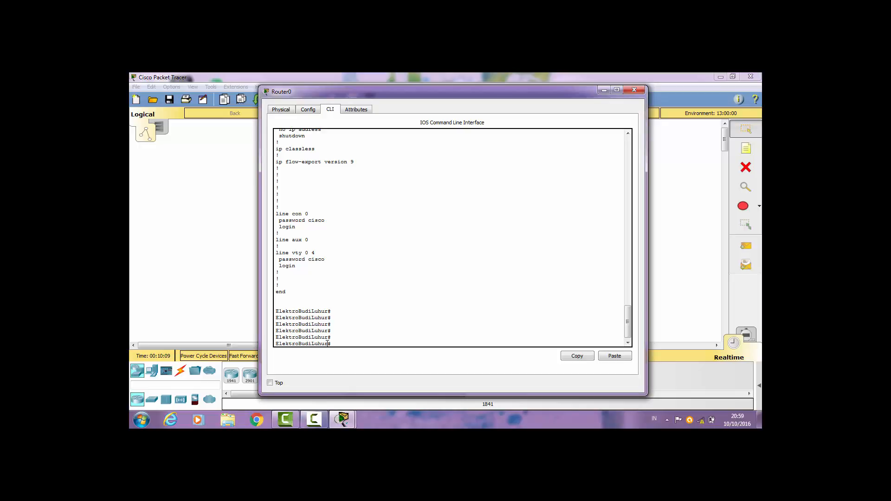
- Return to global configuration mode and set the message-of-the-day banner to "punya elektro budi luhur", delimited by #
{"action": "type", "text": "configure terminal"}
{"action": "key", "text": "Return"}
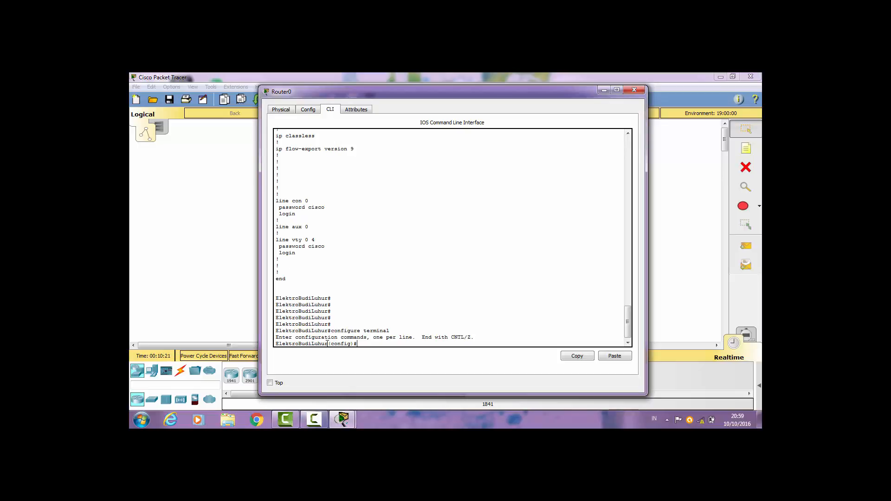
{"action": "type", "text": "banner motd #"}
{"action": "type", "text": "punya elektro budi luhur#"}
{"action": "key", "text": "Return"}
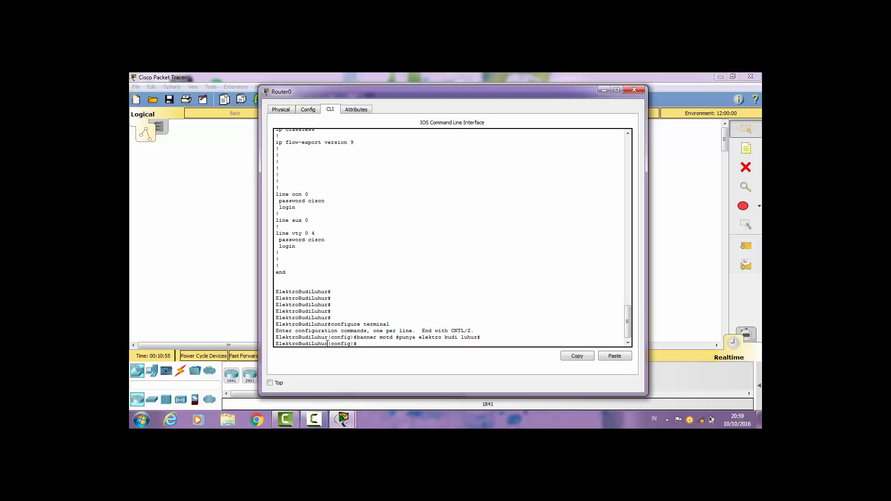
- End configuration mode, drop to user mode with disable, and exit the console session
{"action": "type", "text": "end"}
{"action": "key", "text": "Return"}
{"action": "key", "text": "Return"}
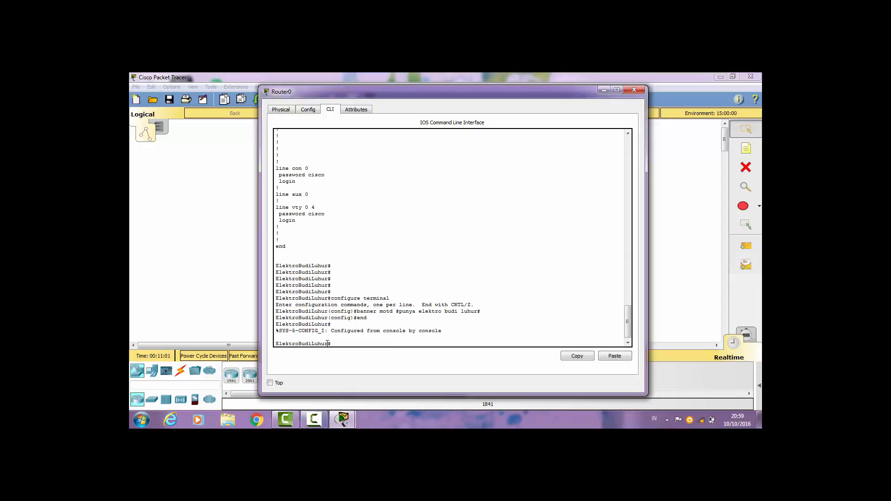
{"action": "type", "text": "diLuhur#disable"}
{"action": "key", "text": "Return"}
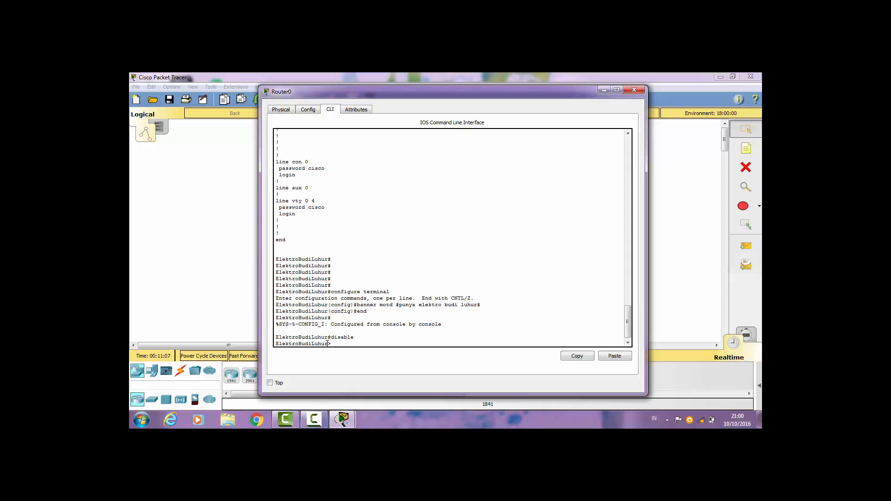
{"action": "type", "text": "exit"}
{"action": "key", "text": "Return"}
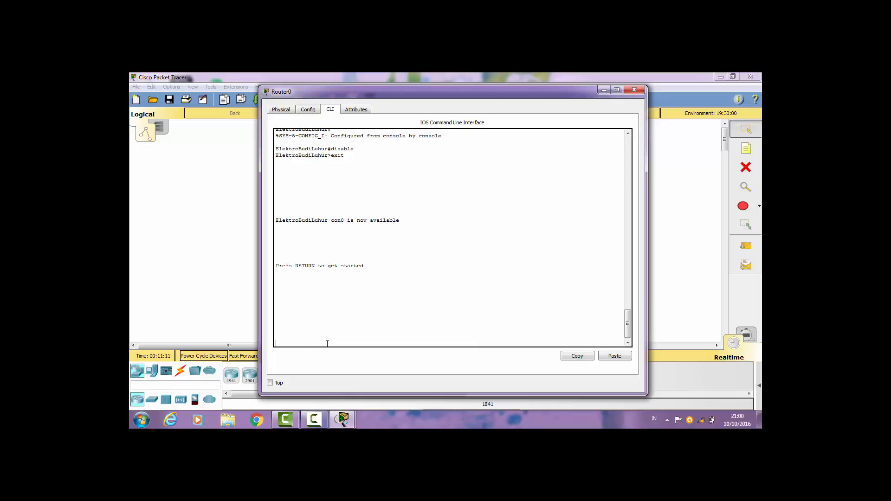
- Reopen the console session to check the login banner and log in with the console password
{"action": "key", "text": "Return"}
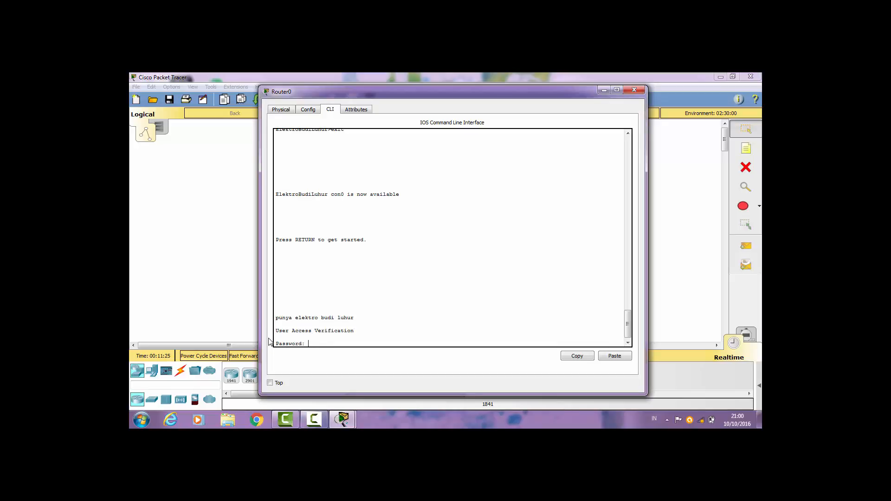
{"action": "key", "text": "Return"}
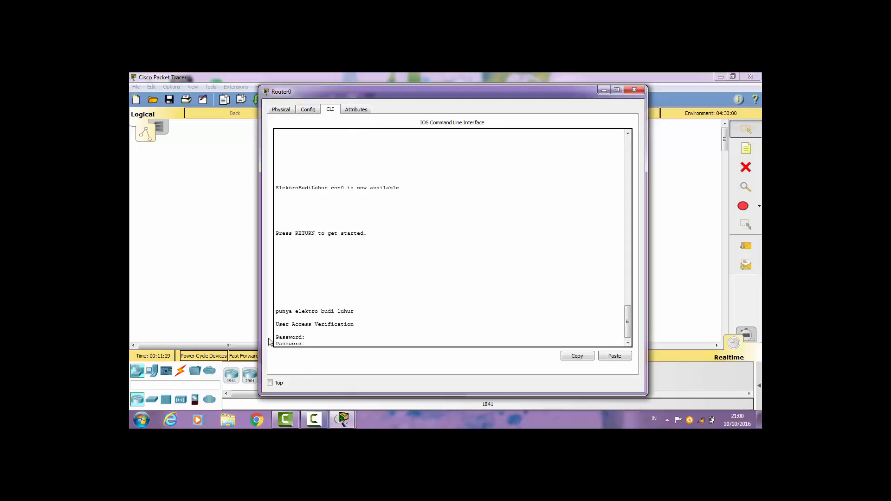
{"action": "key", "text": "Return"}
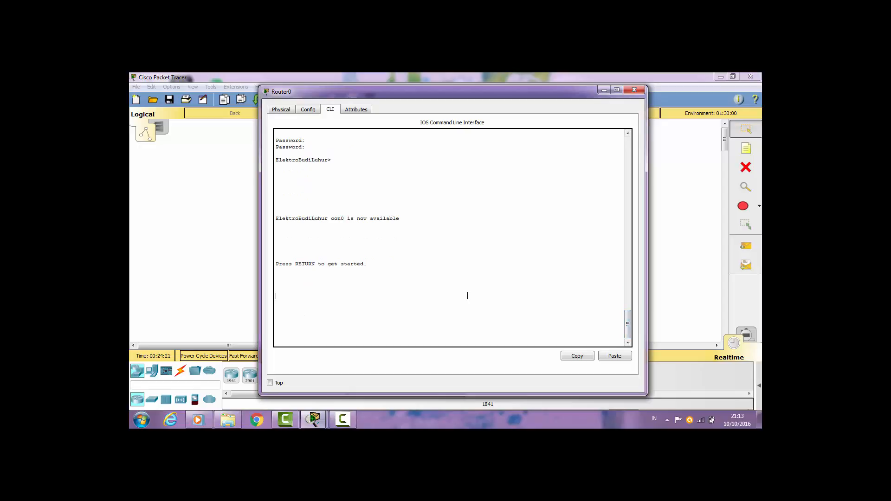
{"action": "key", "text": "Return"}
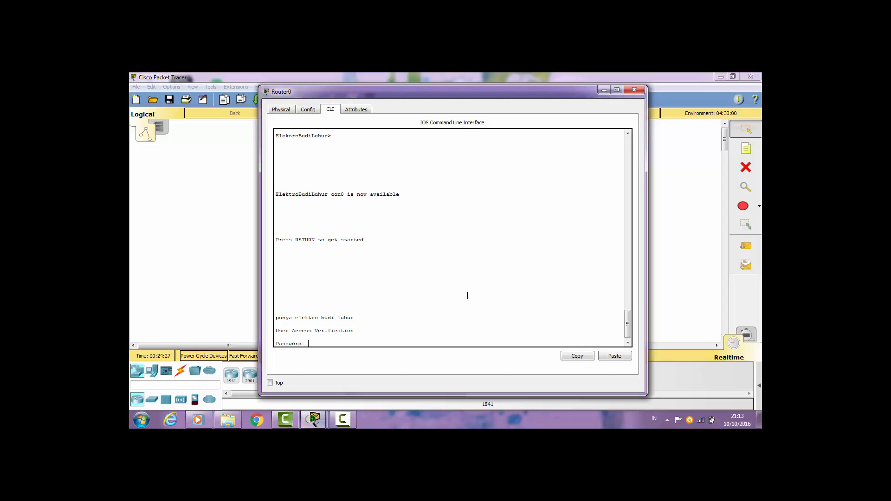
{"action": "key", "text": "Return"}
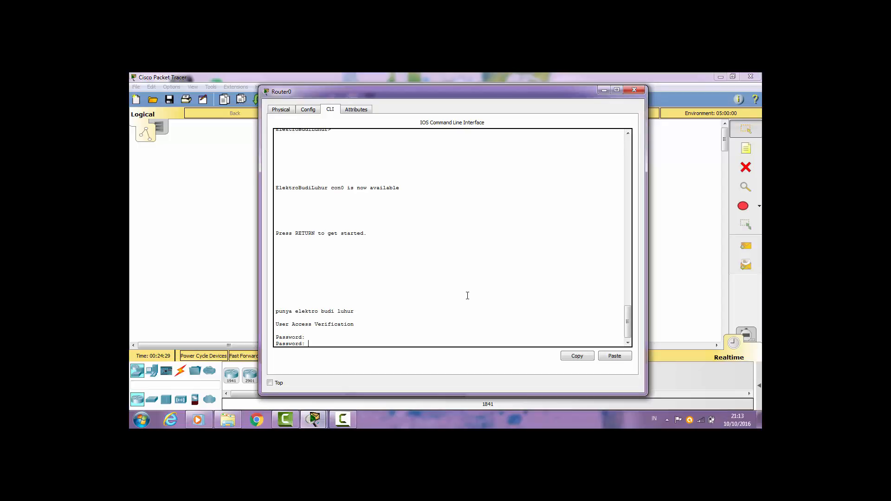
{"action": "key", "text": "Return"}
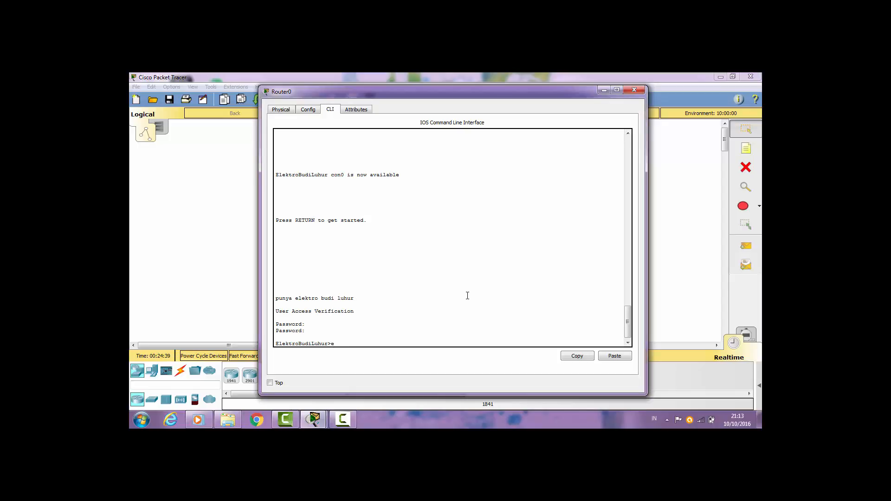
- Enter privileged EXEC mode with enable, supplying the enable secret password when asked
{"action": "type", "text": "ble"}
{"action": "key", "text": "Return"}
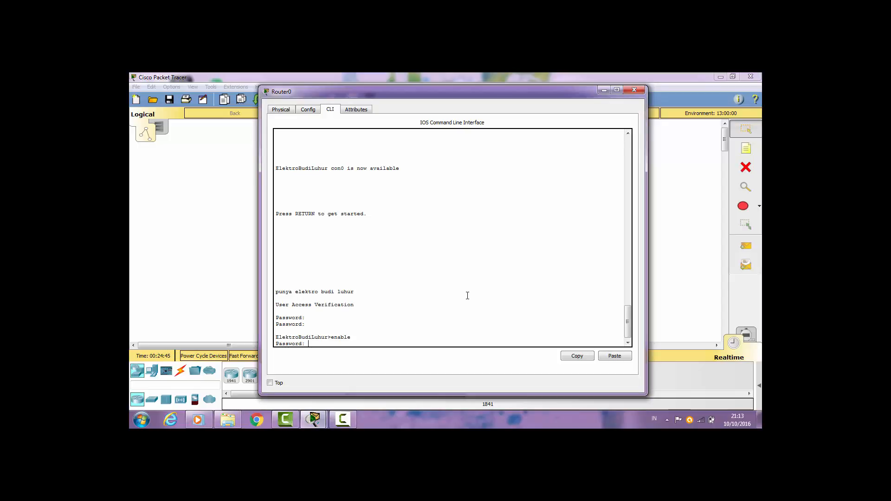
{"action": "key", "text": "Return"}
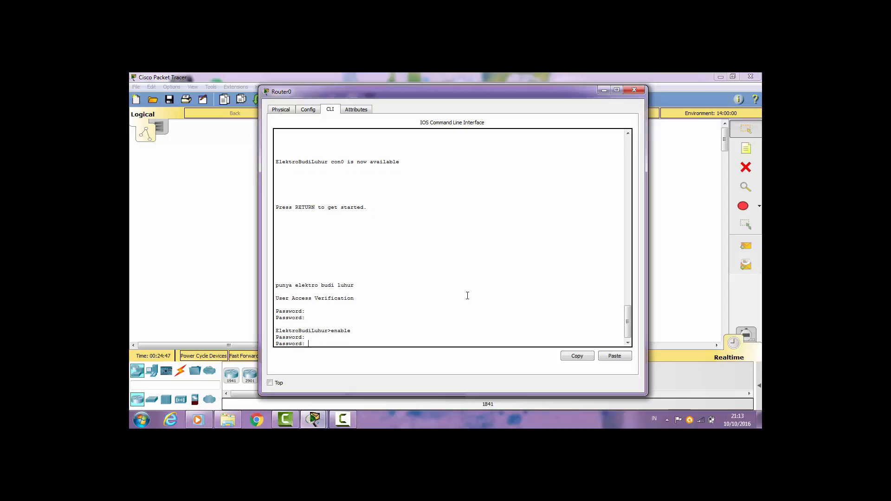
{"action": "key", "text": "Return"}
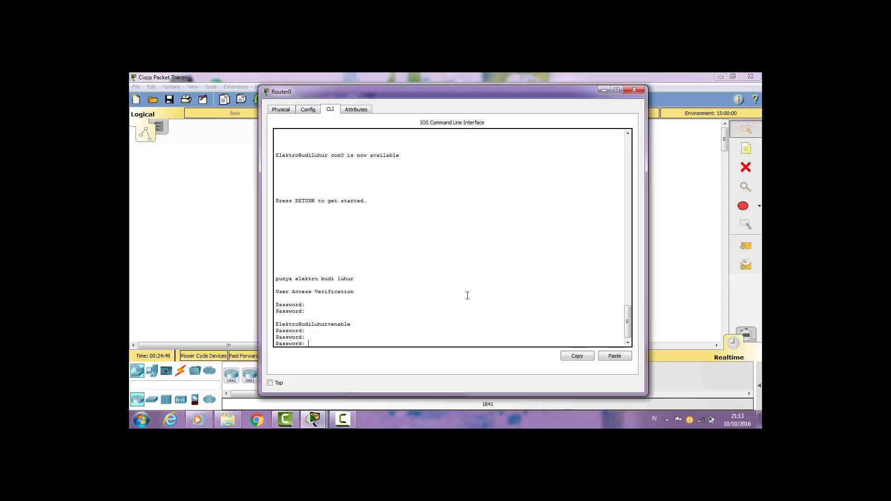
{"action": "key", "text": "Return"}
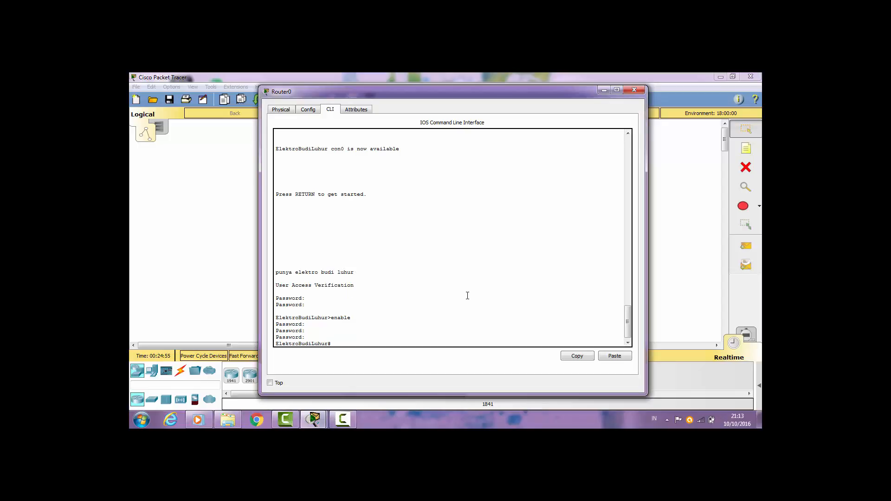
- Check the saved startup configuration with the show startup-config command
{"action": "type", "text": "show"}
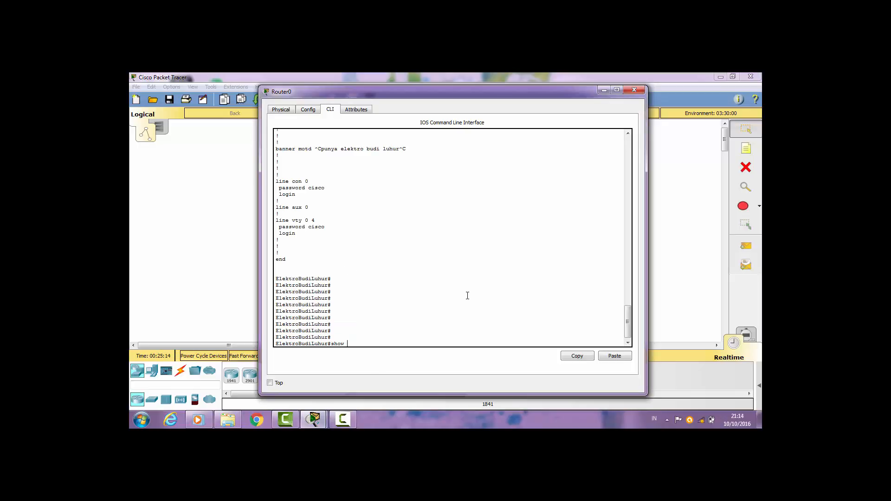
{"action": "type", "text": "runnin"}
{"action": "key", "text": "BackSpace"}
{"action": "key", "text": "BackSpace"}
{"action": "type", "text": "startup"}
{"action": "key", "text": "BackSpace"}
{"action": "key", "text": "BackSpace"}
{"action": "type", "text": "sonfig"}
{"action": "key", "text": "Return"}
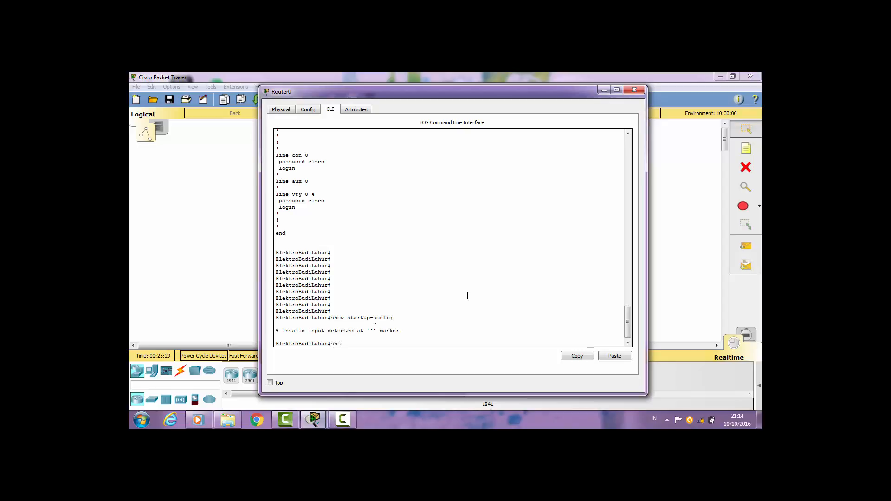
{"action": "type", "text": "show startup-config"}
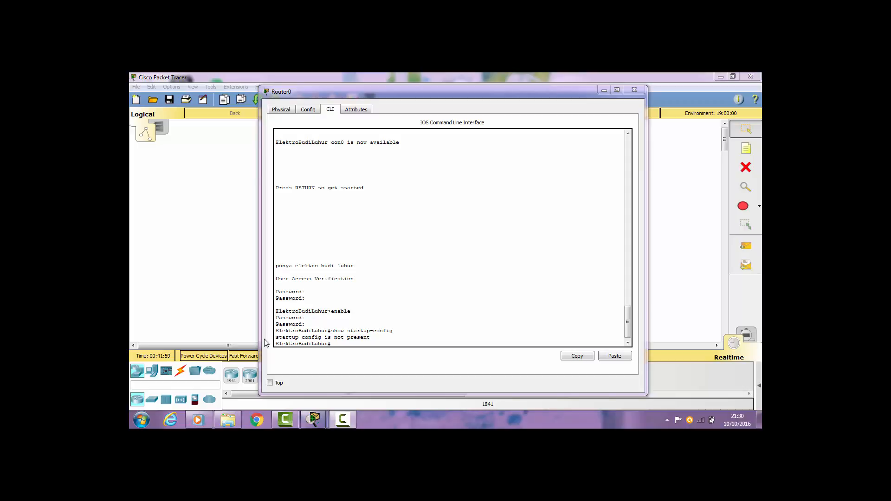
- Save the configuration with copy running-config startup-config, accepting startup-config as the destination filename
{"action": "left_click", "coordinate": [342, 343]}
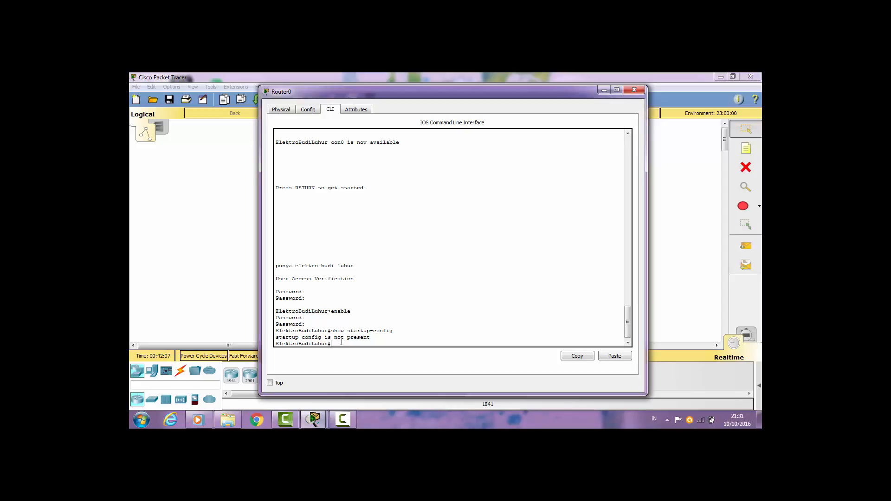
{"action": "type", "text": "copy running"}
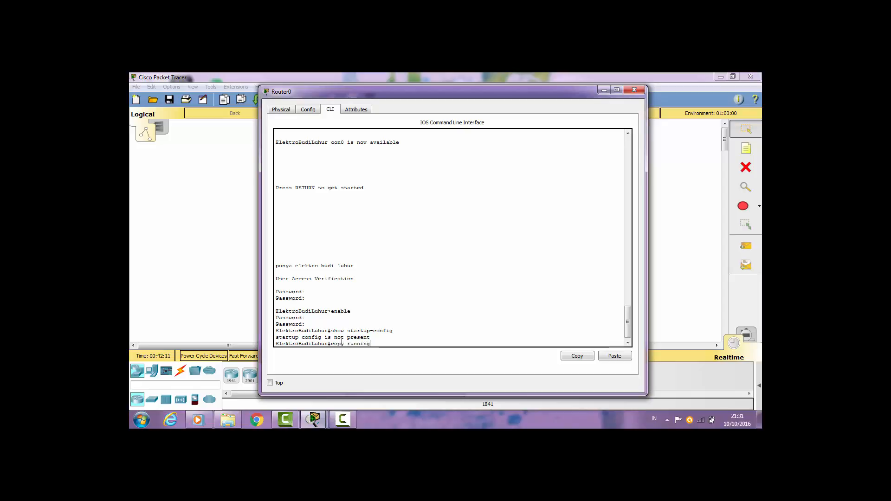
{"action": "type", "text": "-config star"}
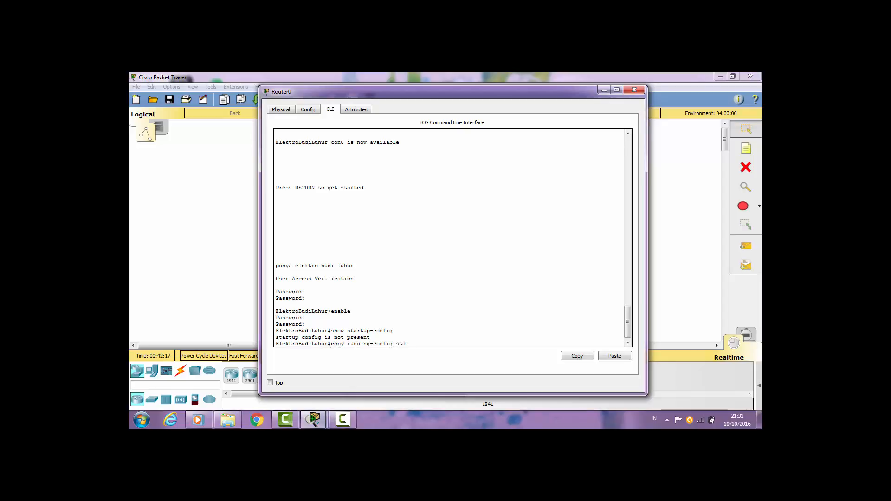
{"action": "type", "text": "tup-config"}
{"action": "key", "text": "Return"}
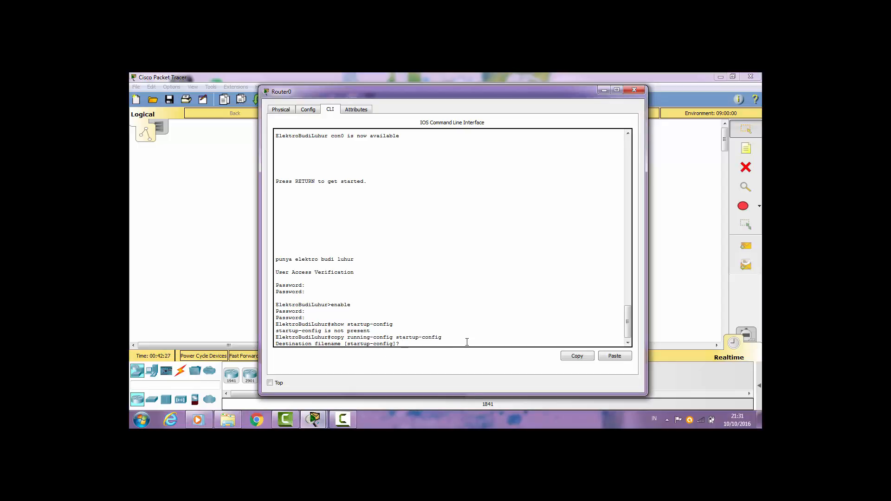
{"action": "key", "text": "Return"}
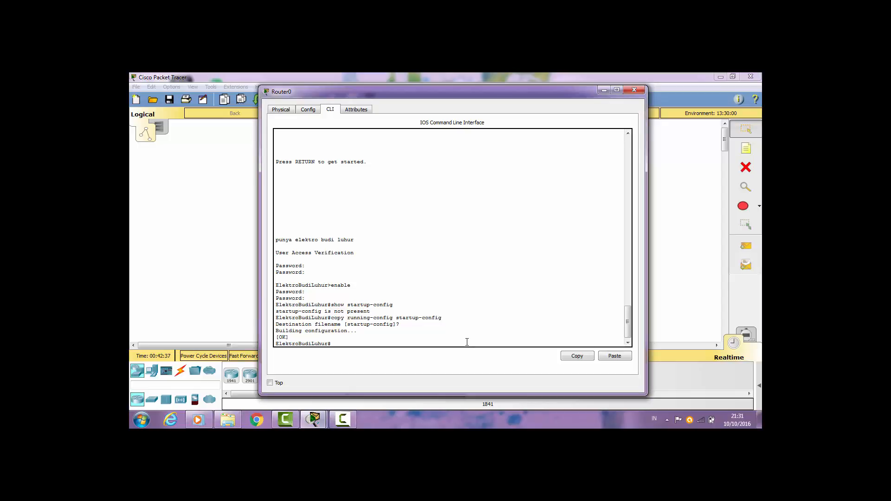
- Display the saved configuration with show startup-config and review the hostname and enable password entries
{"action": "type", "text": "show startup-config"}
{"action": "key", "text": "Return"}
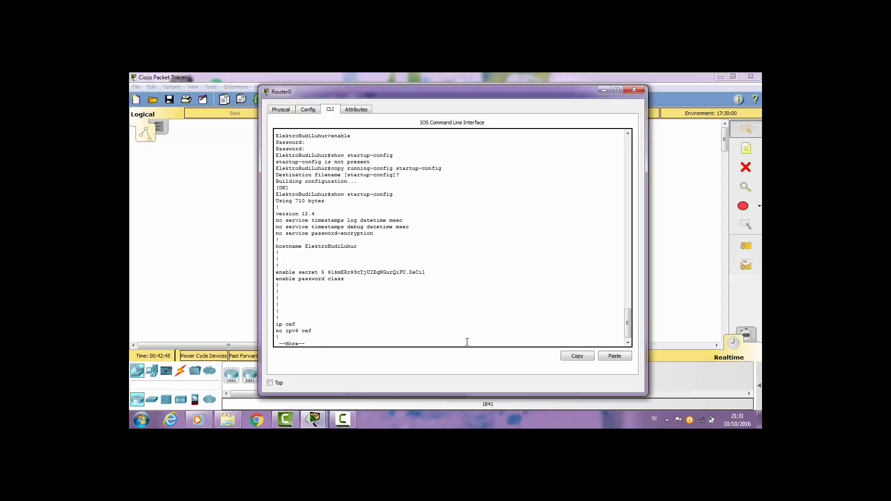
{"action": "scroll", "coordinate": [435, 305], "scroll_direction": "up", "scroll_amount": 7}
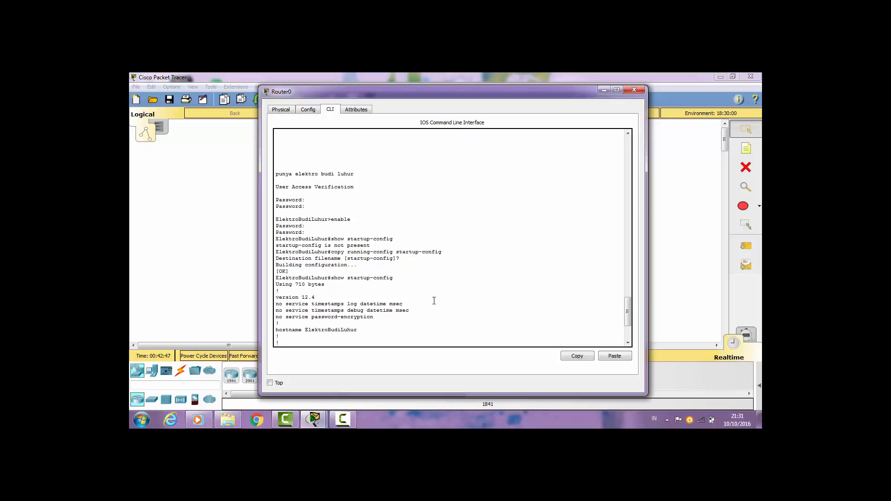
{"action": "scroll", "coordinate": [377, 234], "scroll_direction": "down", "scroll_amount": 4}
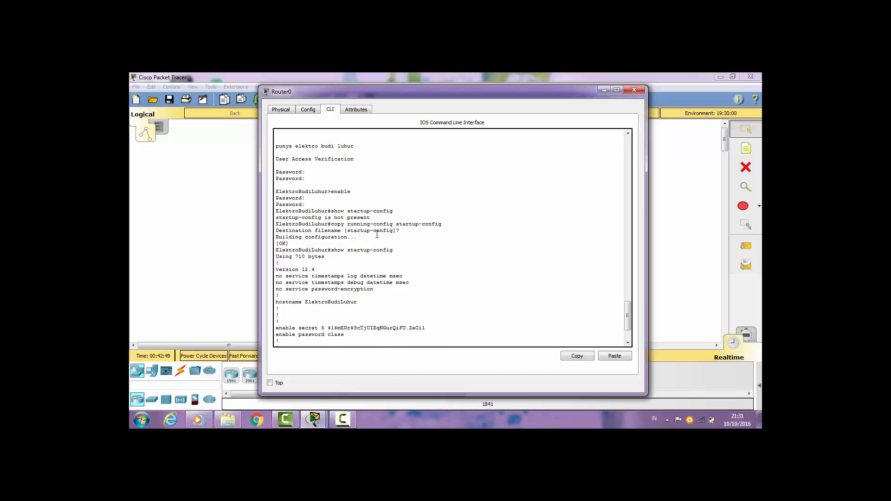
{"action": "scroll", "coordinate": [377, 235], "scroll_direction": "down", "scroll_amount": 3}
{"action": "scroll", "coordinate": [393, 267], "scroll_direction": "up", "scroll_amount": 7}
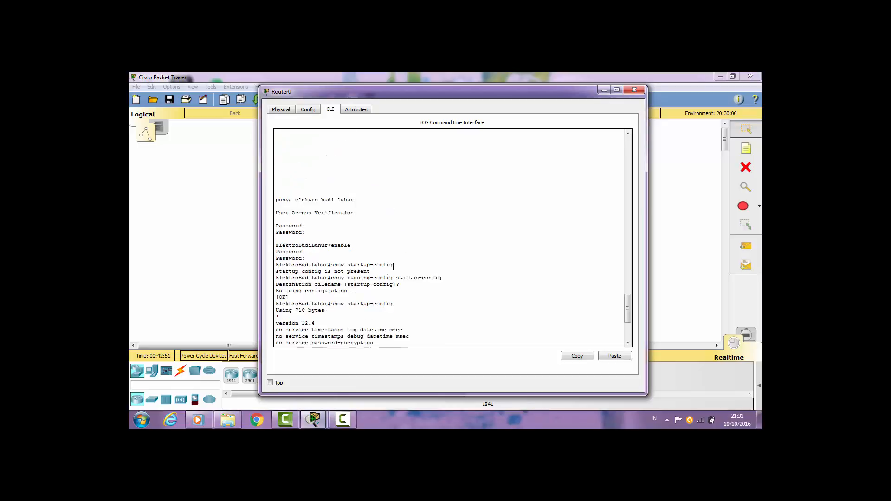
{"action": "scroll", "coordinate": [394, 267], "scroll_direction": "down", "scroll_amount": 7}
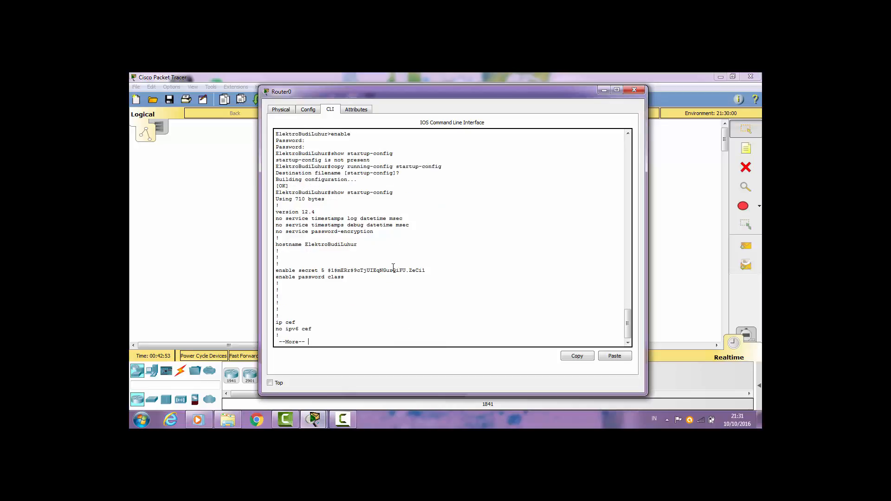